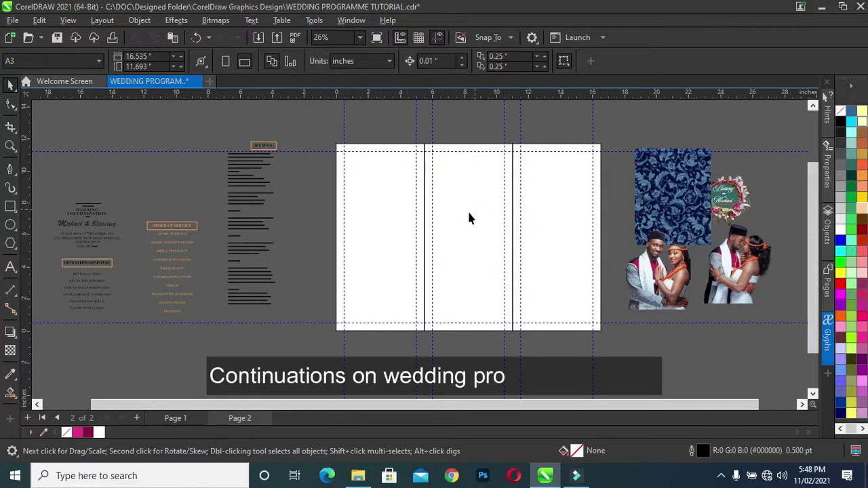
- Shrink the middle panel rectangle from the top to about 58% of its height
{"action": "left_click", "coordinate": [467, 212]}
{"action": "scroll", "coordinate": [500, 225], "scroll_direction": "up", "scroll_amount": 1}
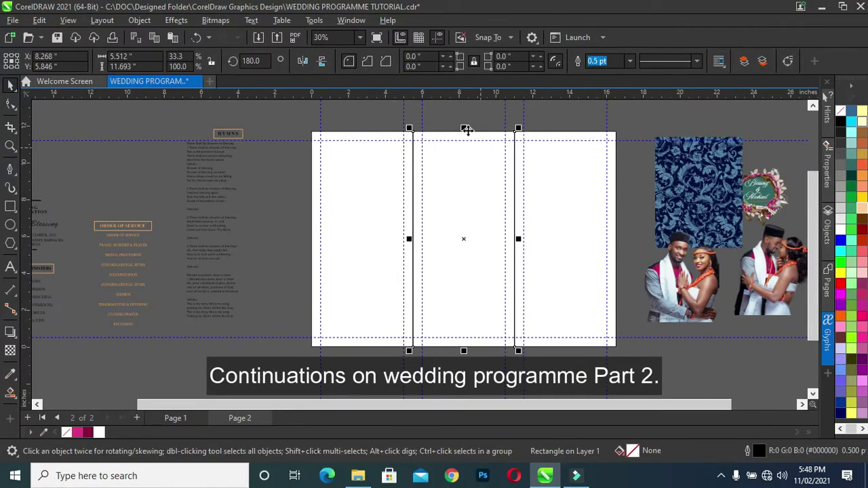
{"action": "left_click_drag", "start_coordinate": [464, 128], "coordinate": [467, 227]}
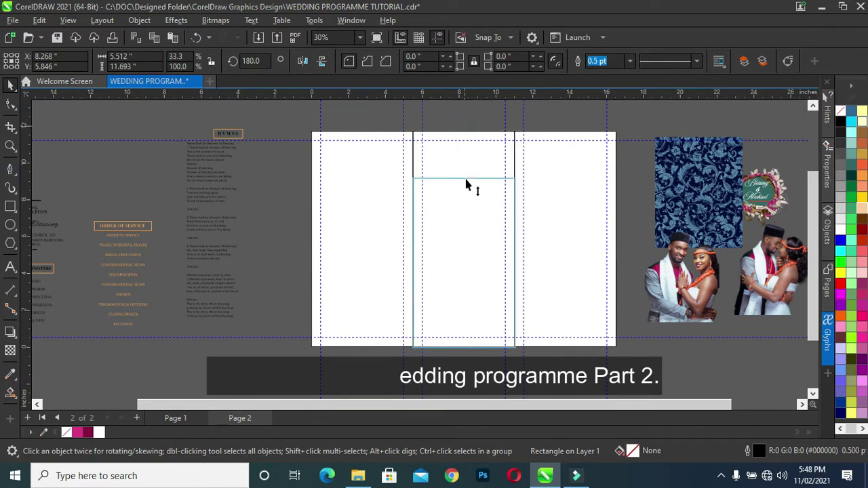
{"action": "left_click_drag", "start_coordinate": [467, 226], "coordinate": [467, 221]}
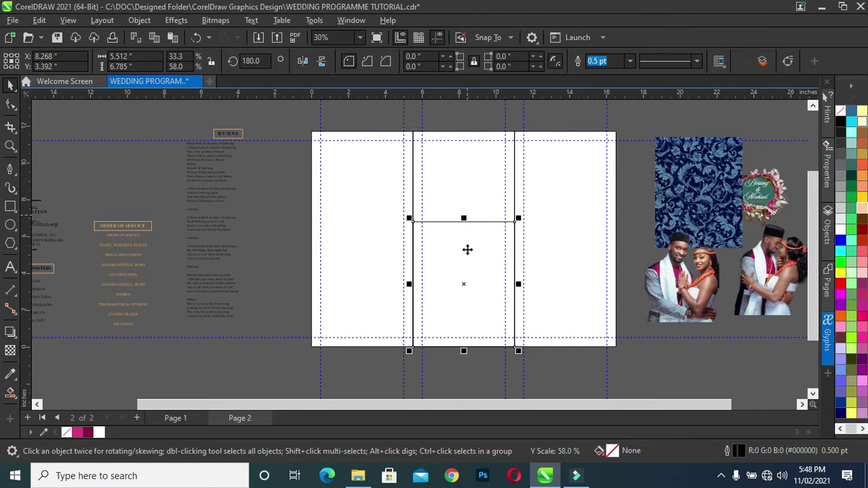
{"action": "left_click", "coordinate": [466, 252]}
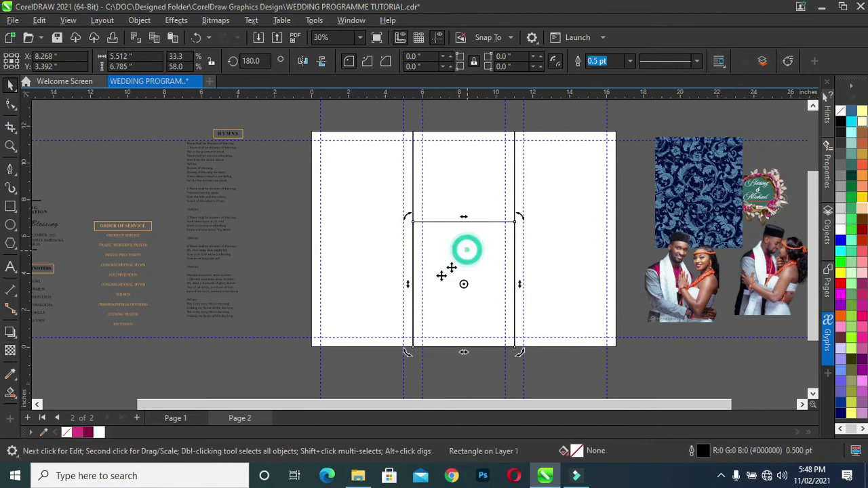
- Fill the lower middle rectangle with maroon and remove its outline
{"action": "left_click", "coordinate": [87, 431]}
{"action": "left_click", "coordinate": [63, 433]}
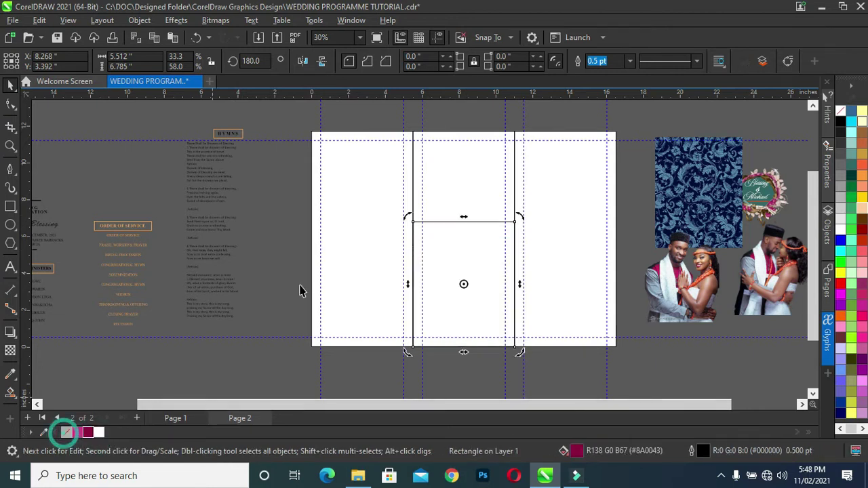
{"action": "left_click", "coordinate": [448, 163]}
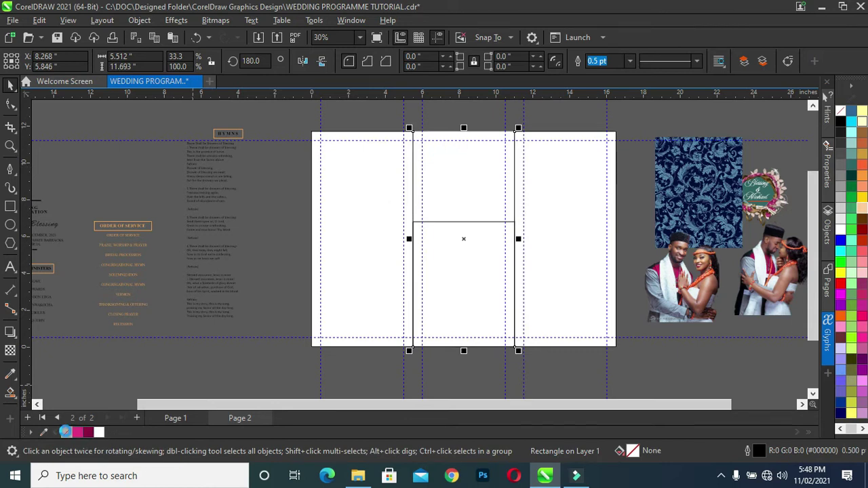
{"action": "left_click", "coordinate": [458, 299]}
{"action": "left_click", "coordinate": [87, 432]}
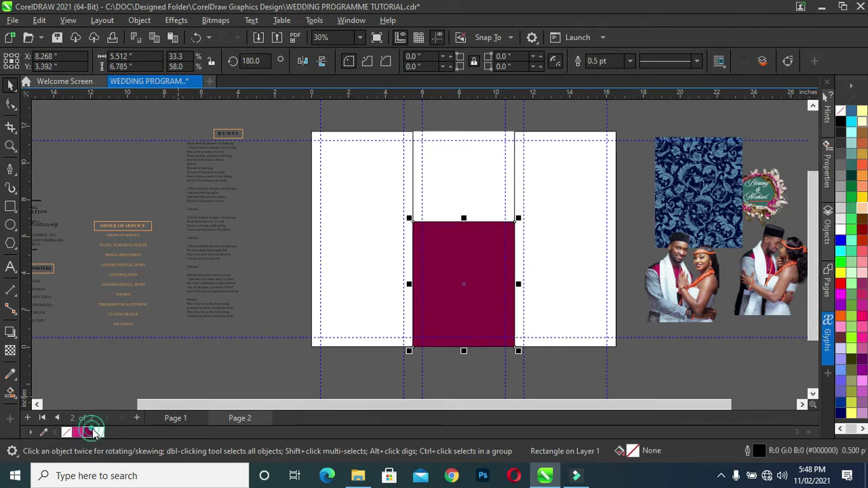
{"action": "right_click", "coordinate": [68, 433]}
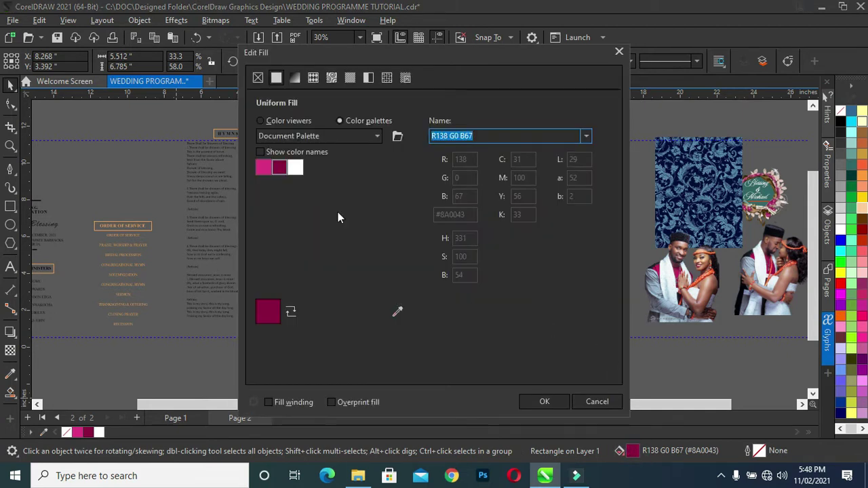
- Darken the lower rectangle's fill to a deeper maroon using the Edit Fill colour viewer
{"action": "left_click", "coordinate": [261, 122]}
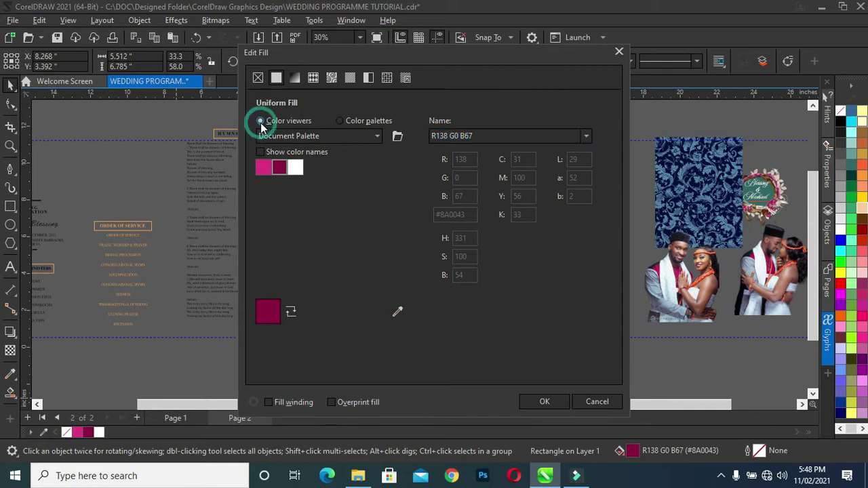
{"action": "left_click_drag", "start_coordinate": [401, 229], "coordinate": [401, 256]}
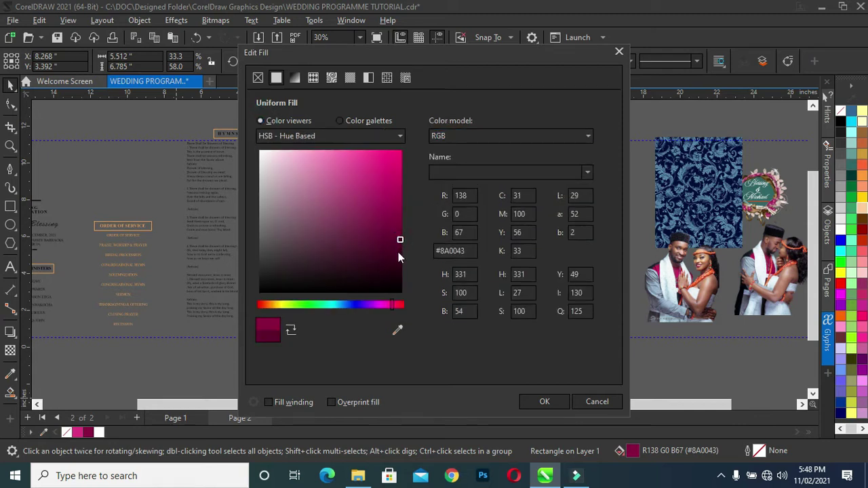
{"action": "left_click_drag", "start_coordinate": [439, 51], "coordinate": [207, 33]}
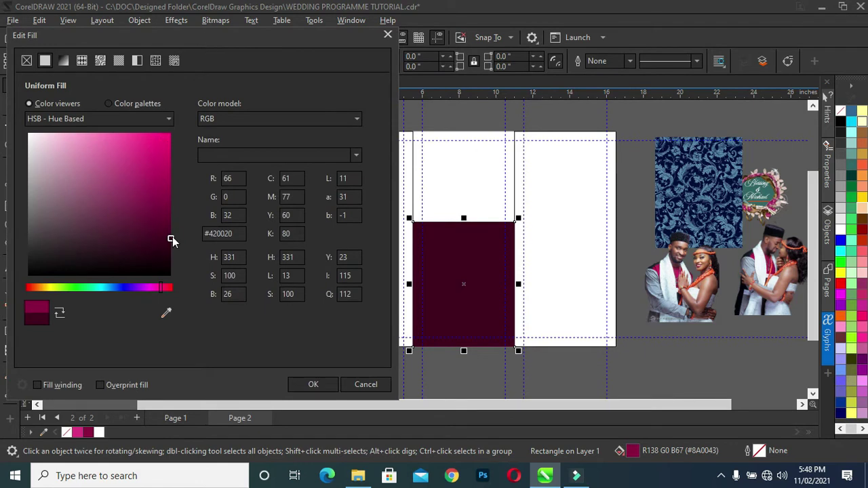
{"action": "left_click_drag", "start_coordinate": [169, 225], "coordinate": [170, 221]}
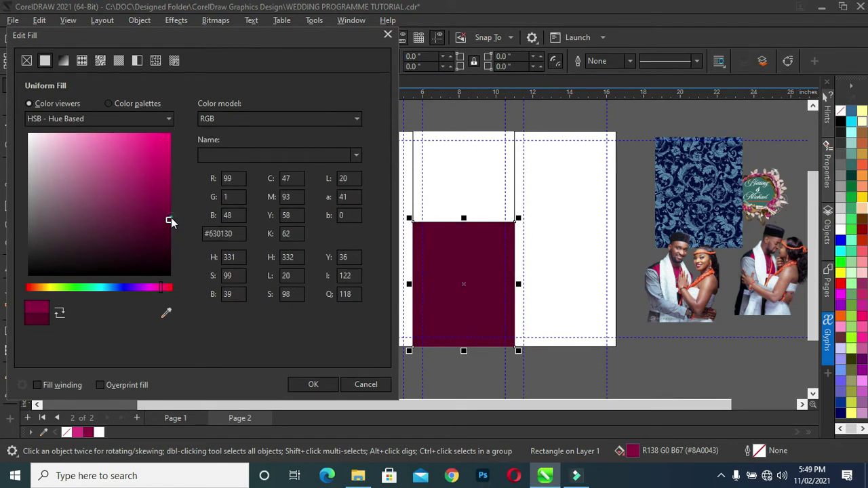
{"action": "left_click", "coordinate": [170, 223]}
{"action": "left_click", "coordinate": [302, 385]}
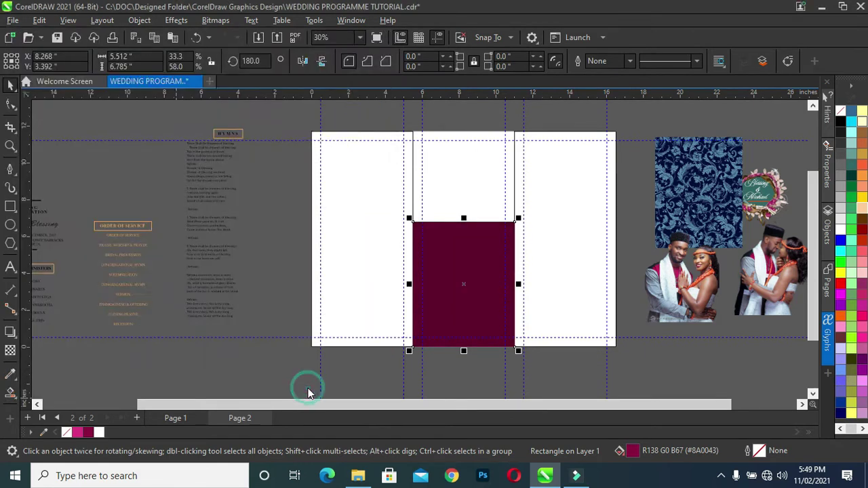
{"action": "left_click", "coordinate": [654, 387]}
- Lay the blue floral pattern over the maroon rectangle with a Multiply transparency
{"action": "mouse_move", "coordinate": [698, 189]}
{"action": "left_mouse_down"}
{"action": "mouse_move", "coordinate": [696, 197]}
{"action": "mouse_move", "coordinate": [459, 277]}
{"action": "left_mouse_up"}
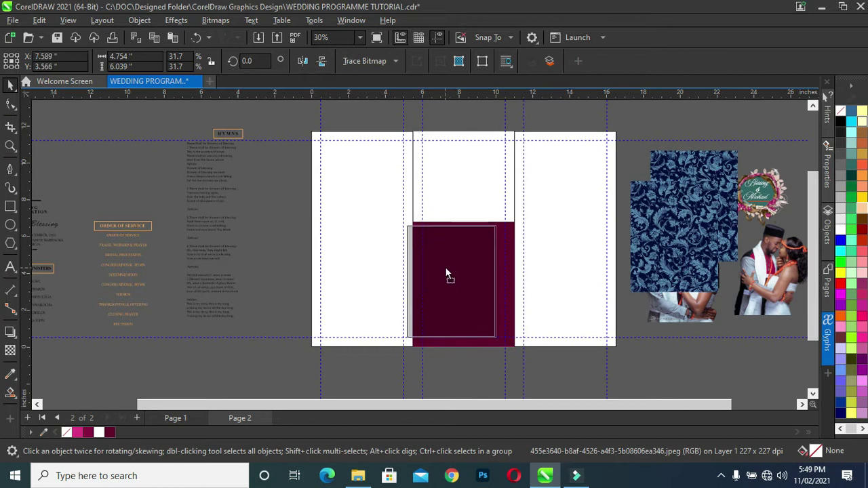
{"action": "left_click_drag", "start_coordinate": [459, 278], "coordinate": [451, 264]}
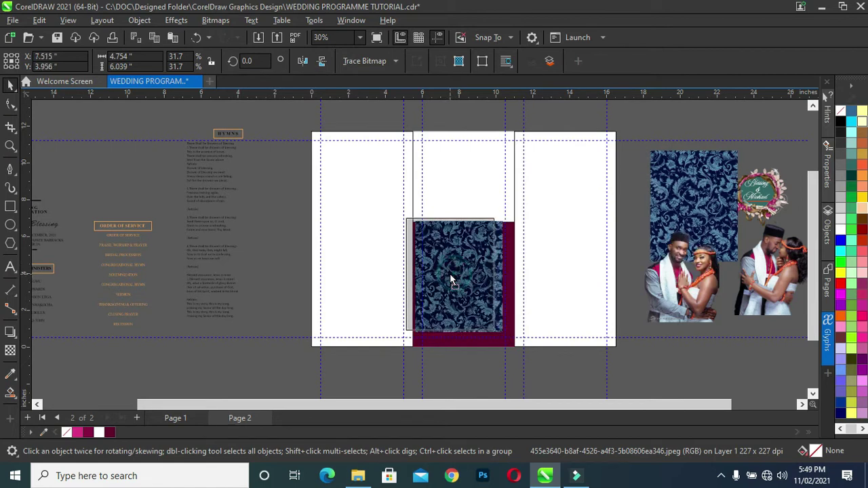
{"action": "left_click", "coordinate": [9, 351]}
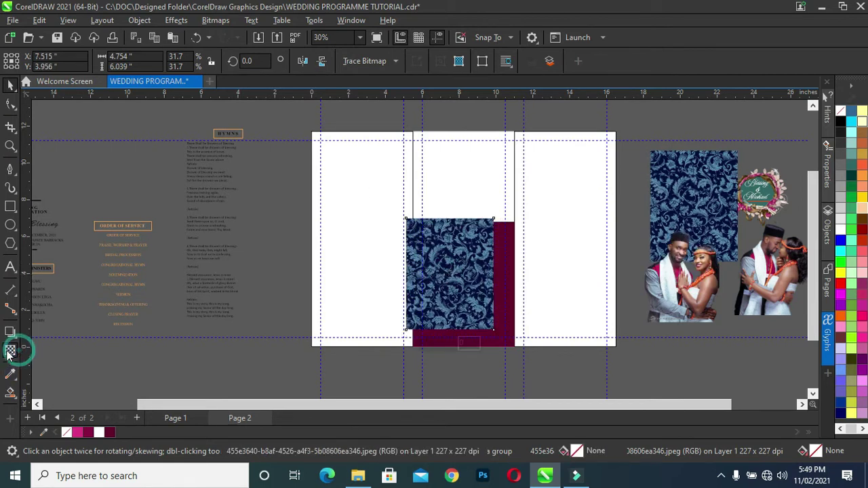
{"action": "left_click", "coordinate": [174, 65]}
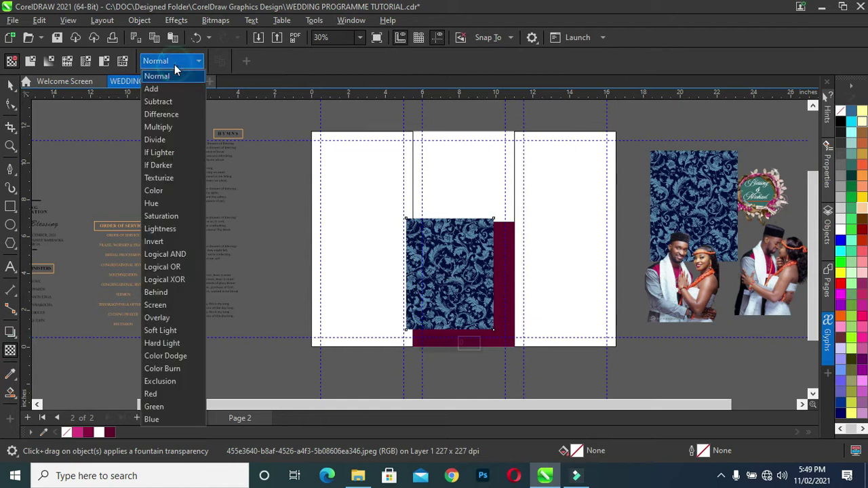
{"action": "left_click", "coordinate": [169, 131]}
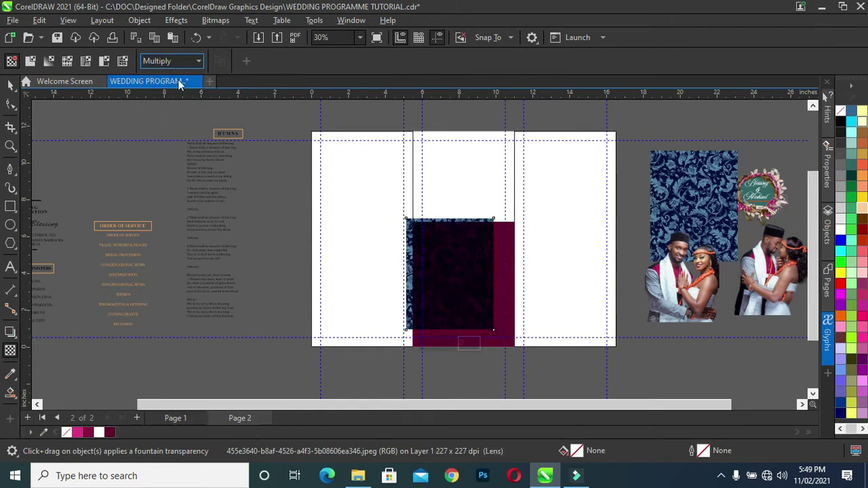
- Change the pattern's transparency merge mode from Multiply to Overlay
{"action": "left_click", "coordinate": [178, 62]}
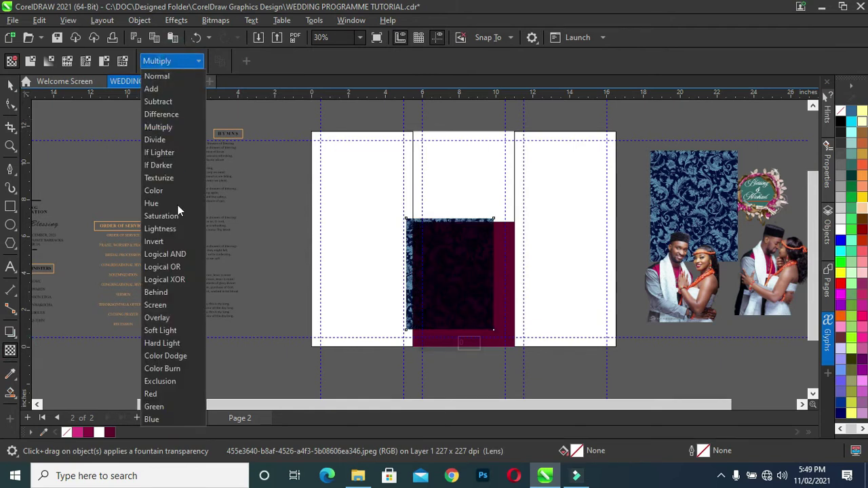
{"action": "left_click", "coordinate": [170, 318]}
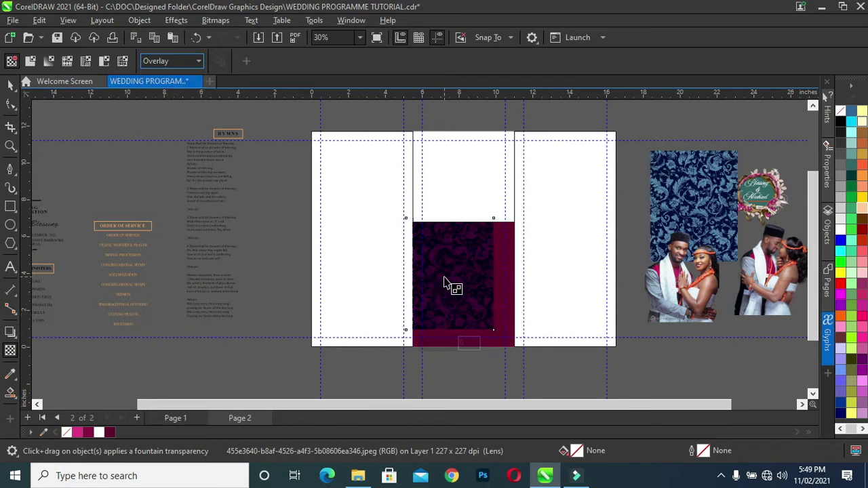
{"action": "left_click", "coordinate": [10, 85]}
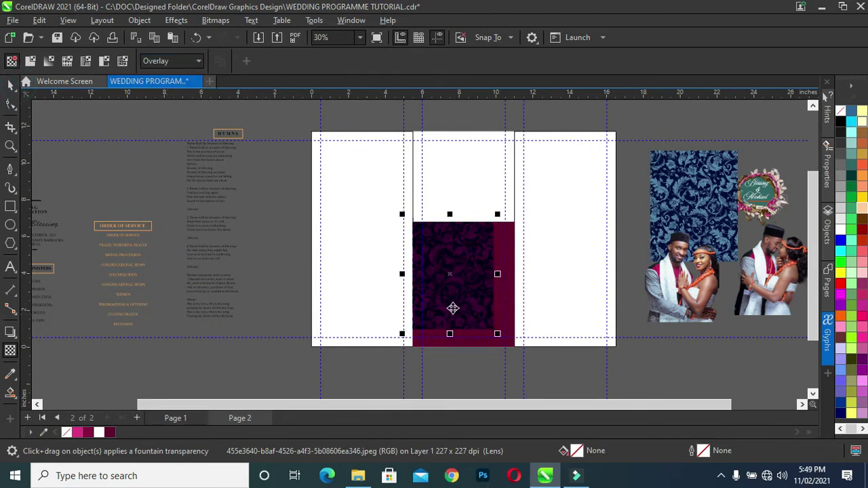
{"action": "right_click", "coordinate": [479, 307]}
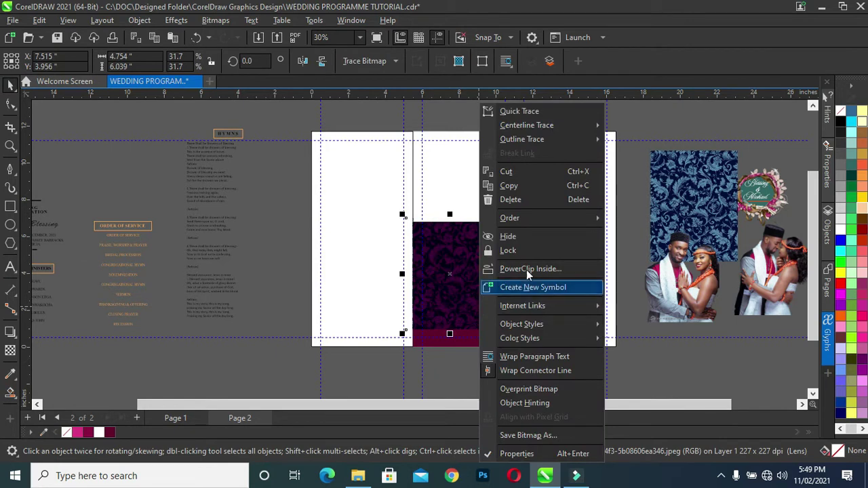
- PowerClip the pattern inside the maroon rectangle and enlarge it to cover the rectangle
{"action": "left_click", "coordinate": [530, 268]}
{"action": "left_click", "coordinate": [480, 345]}
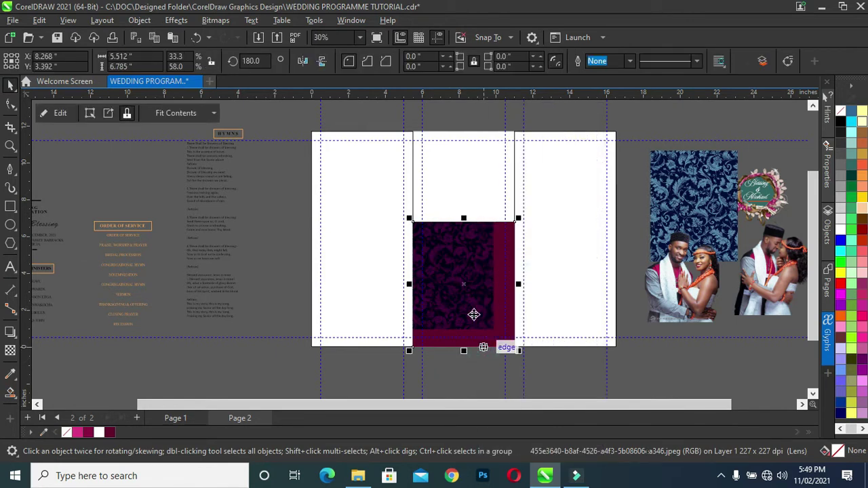
{"action": "left_click", "coordinate": [58, 112]}
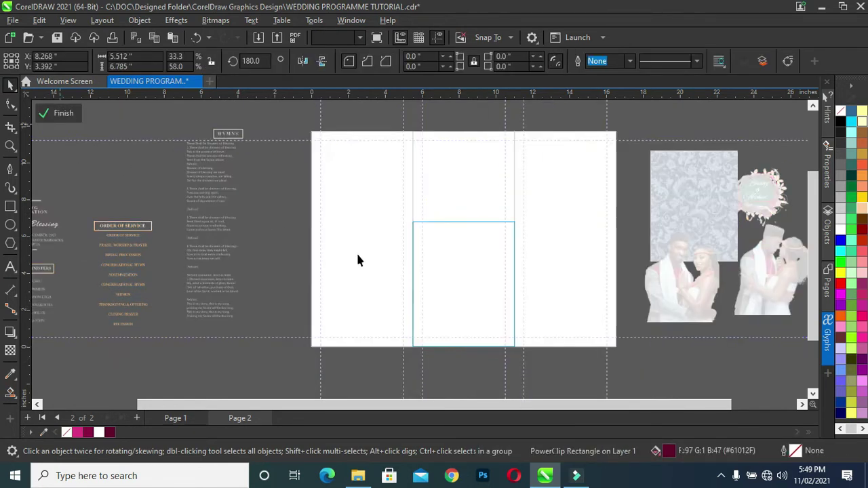
{"action": "left_click", "coordinate": [469, 278]}
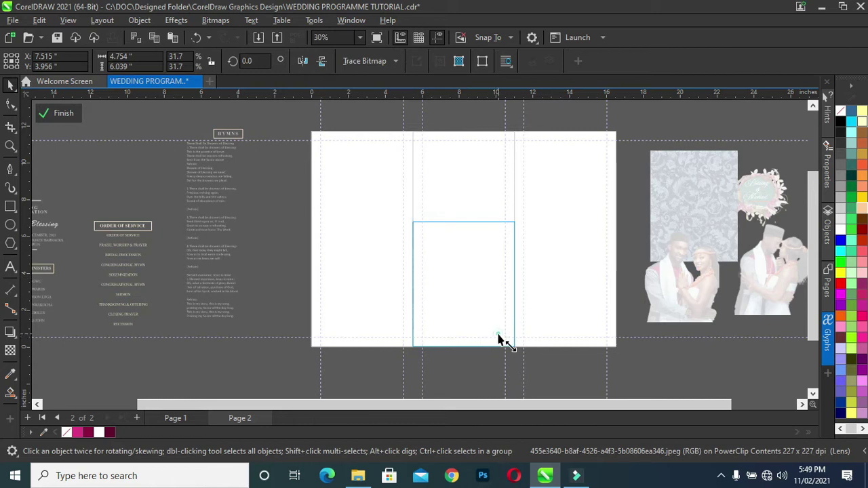
{"action": "left_click_drag", "start_coordinate": [497, 334], "coordinate": [527, 371]}
{"action": "left_click_drag", "start_coordinate": [402, 215], "coordinate": [393, 202]}
{"action": "left_click_drag", "start_coordinate": [468, 261], "coordinate": [475, 257]}
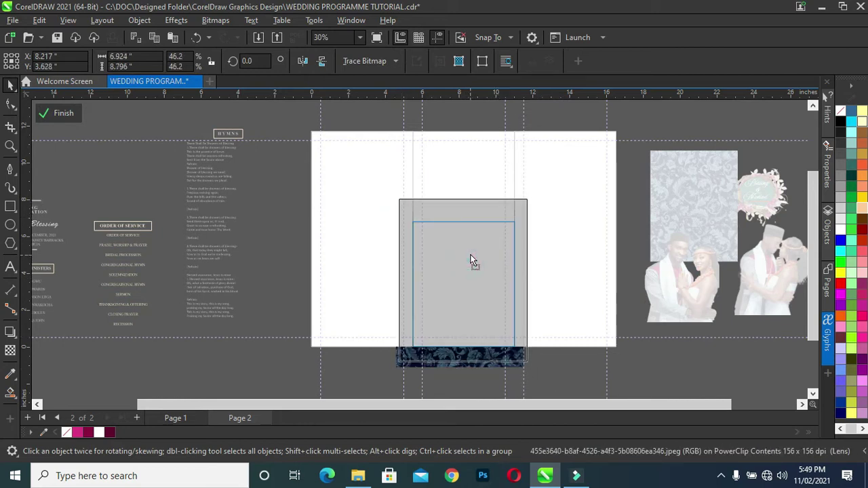
- Raise the clipped pattern's Overlay transparency to about 64 and finish editing
{"action": "left_click", "coordinate": [15, 351]}
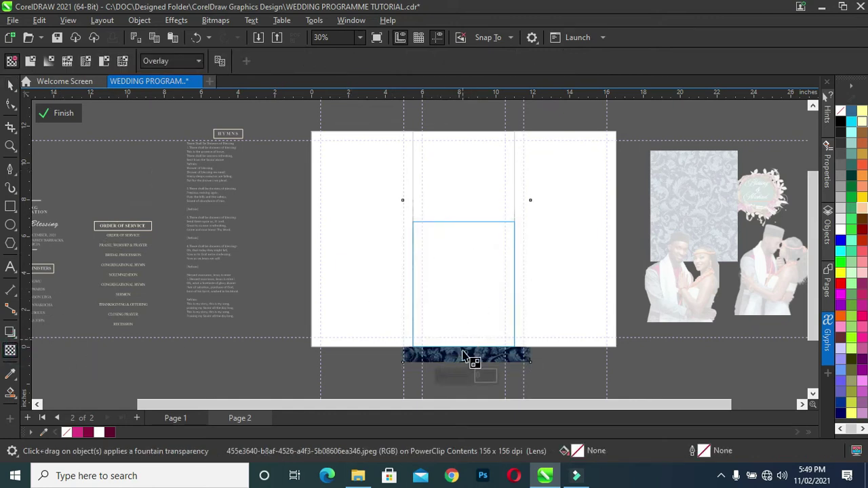
{"action": "left_click", "coordinate": [454, 376]}
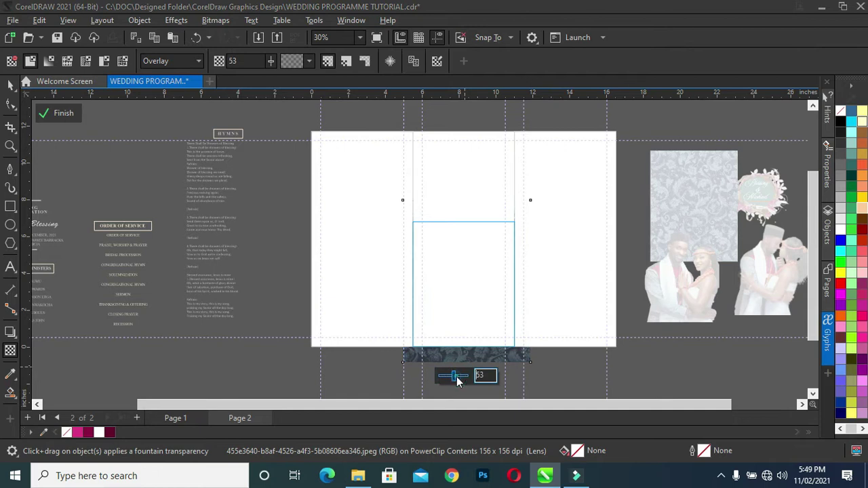
{"action": "left_click_drag", "start_coordinate": [458, 380], "coordinate": [459, 378]}
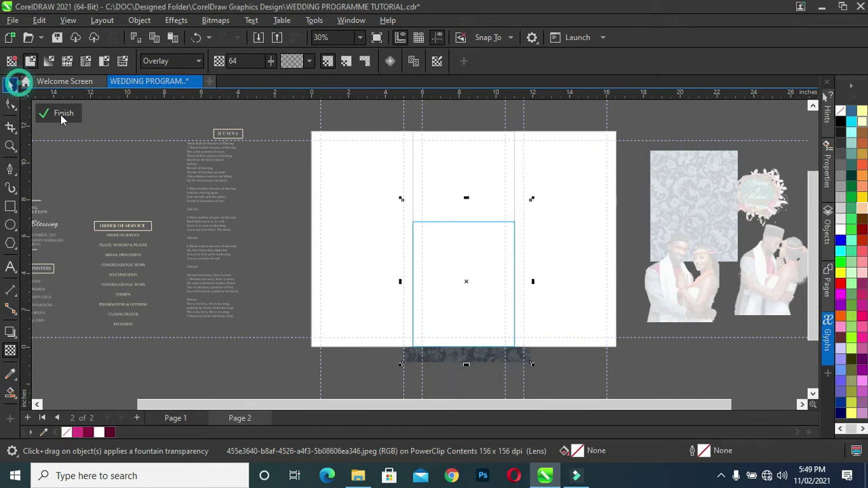
{"action": "left_click", "coordinate": [10, 84]}
{"action": "left_click", "coordinate": [63, 113]}
{"action": "left_click", "coordinate": [471, 378]}
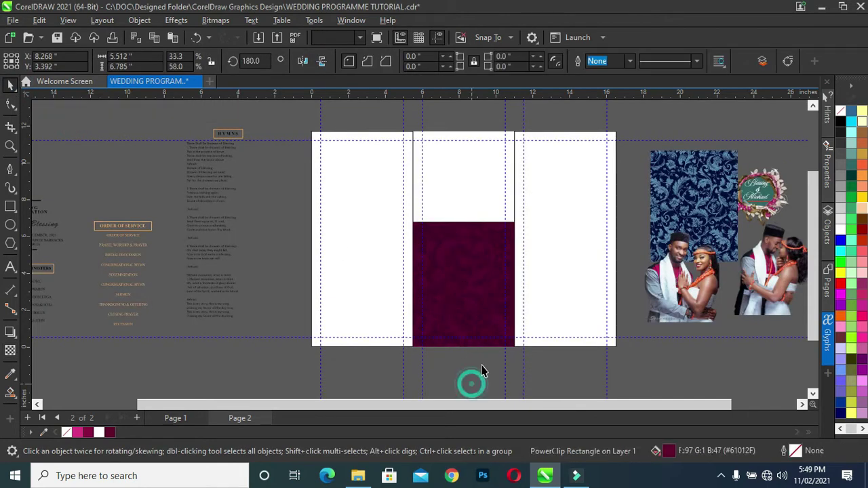
- Give the right-hand panel a white fill with no outline, and move the Hymns column onto it
{"action": "scroll", "coordinate": [464, 310], "scroll_direction": "up", "scroll_amount": 1}
{"action": "scroll", "coordinate": [464, 309], "scroll_direction": "up", "scroll_amount": 1}
{"action": "scroll", "coordinate": [494, 298], "scroll_direction": "down", "scroll_amount": 1}
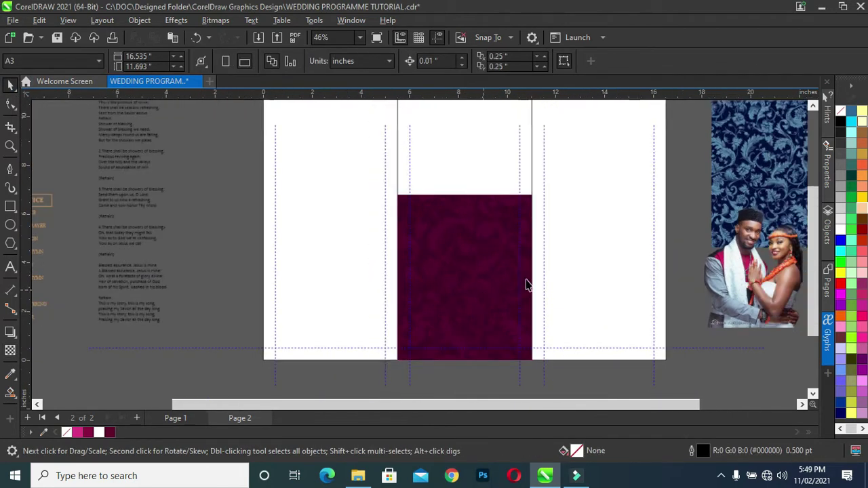
{"action": "scroll", "coordinate": [610, 325], "scroll_direction": "down", "scroll_amount": 1}
{"action": "scroll", "coordinate": [647, 284], "scroll_direction": "down", "scroll_amount": 1}
{"action": "scroll", "coordinate": [671, 252], "scroll_direction": "up", "scroll_amount": 1}
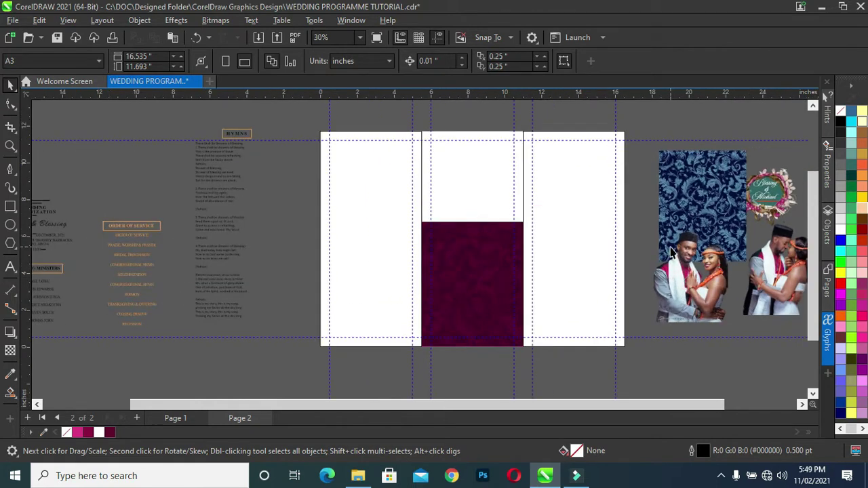
{"action": "left_click", "coordinate": [588, 256]}
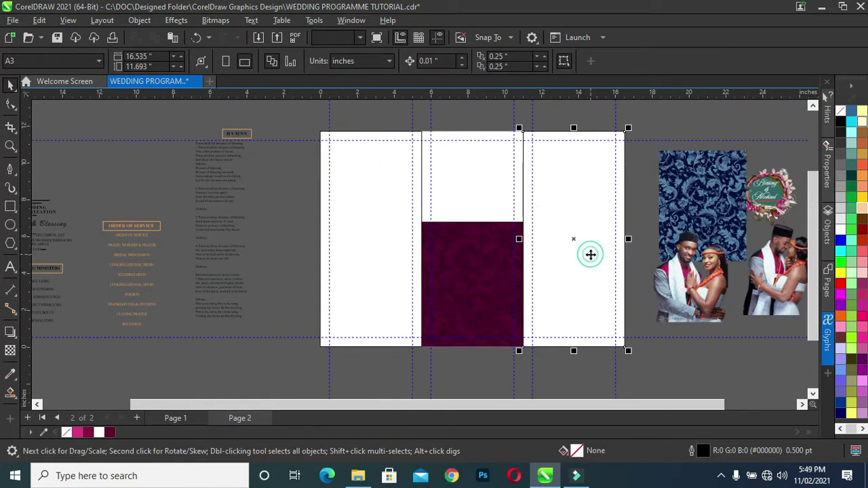
{"action": "left_click", "coordinate": [100, 431]}
{"action": "right_click", "coordinate": [62, 434]}
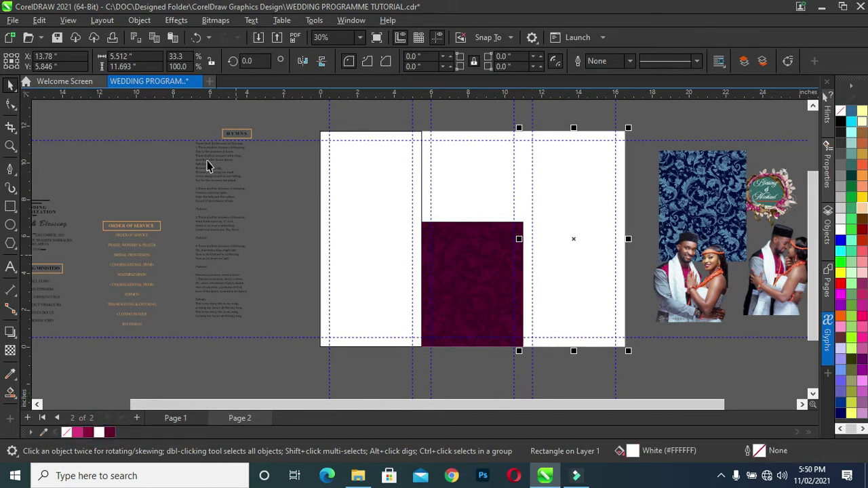
{"action": "left_click_drag", "start_coordinate": [181, 107], "coordinate": [287, 335]}
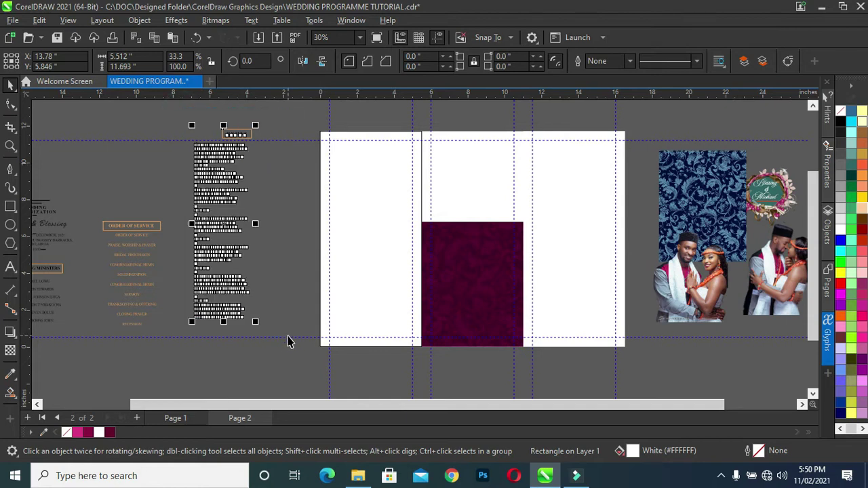
{"action": "left_click_drag", "start_coordinate": [218, 230], "coordinate": [553, 246]}
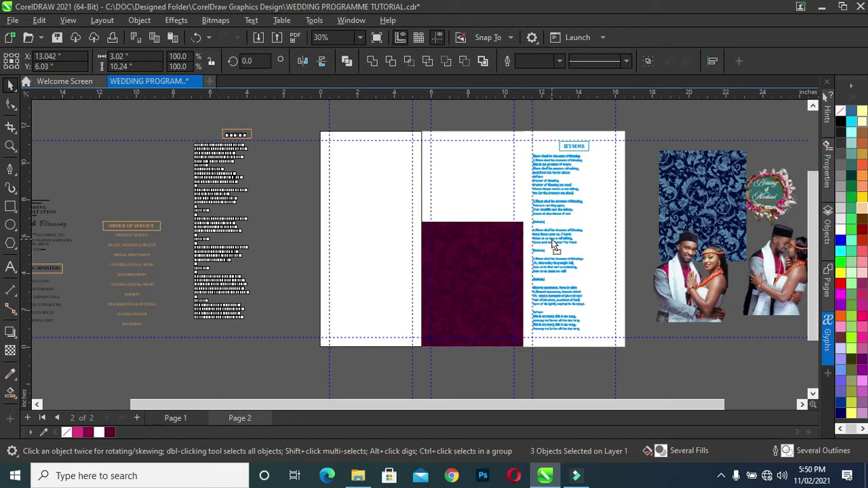
- Nudge the Hymns text column into position on the right panel
{"action": "scroll", "coordinate": [552, 240], "scroll_direction": "up", "scroll_amount": 2}
{"action": "scroll", "coordinate": [552, 237], "scroll_direction": "up", "scroll_amount": 1}
{"action": "scroll", "coordinate": [551, 235], "scroll_direction": "up", "scroll_amount": 1}
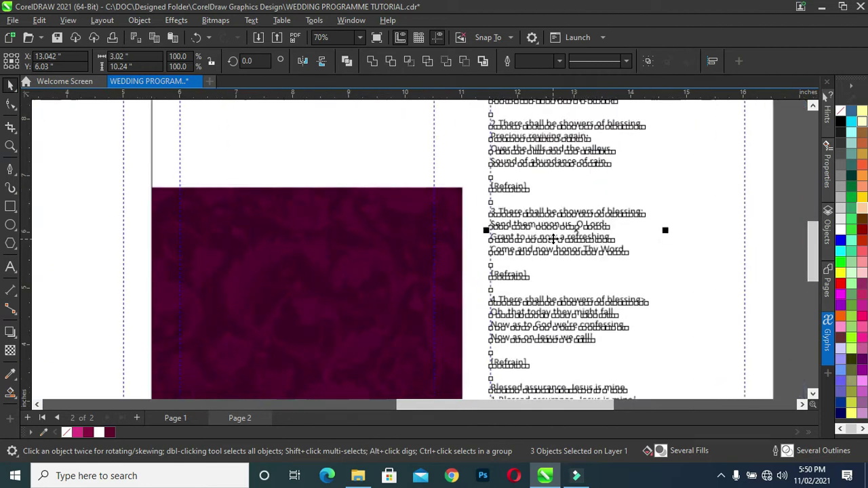
{"action": "scroll", "coordinate": [550, 235], "scroll_direction": "up", "scroll_amount": 1}
{"action": "key", "text": "Right"}
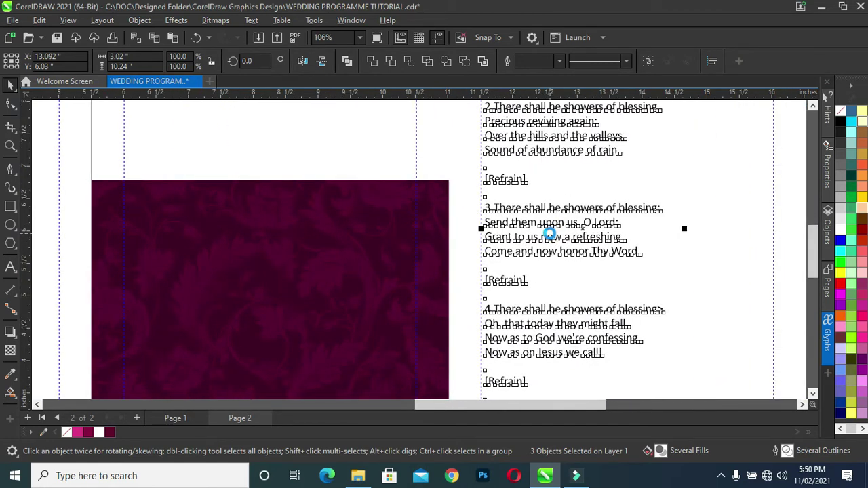
{"action": "key", "text": "ctrl+Left"}
{"action": "scroll", "coordinate": [549, 234], "scroll_direction": "down", "scroll_amount": 3}
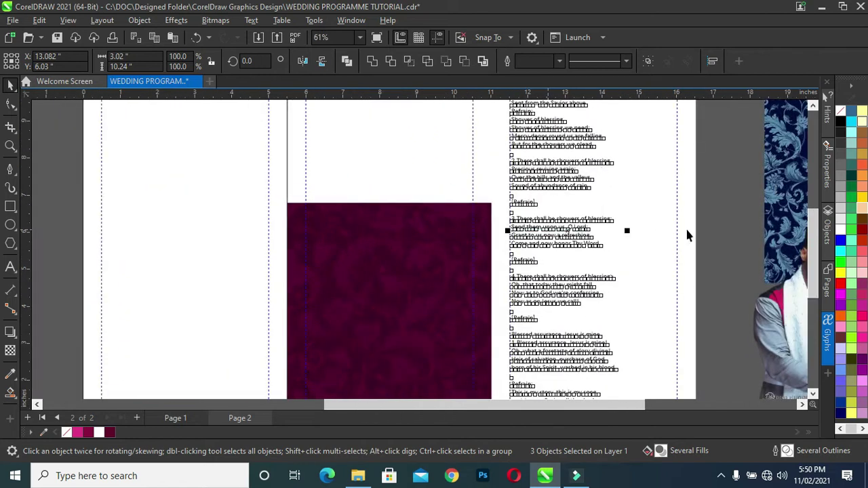
{"action": "left_click_drag", "start_coordinate": [815, 249], "coordinate": [814, 221]}
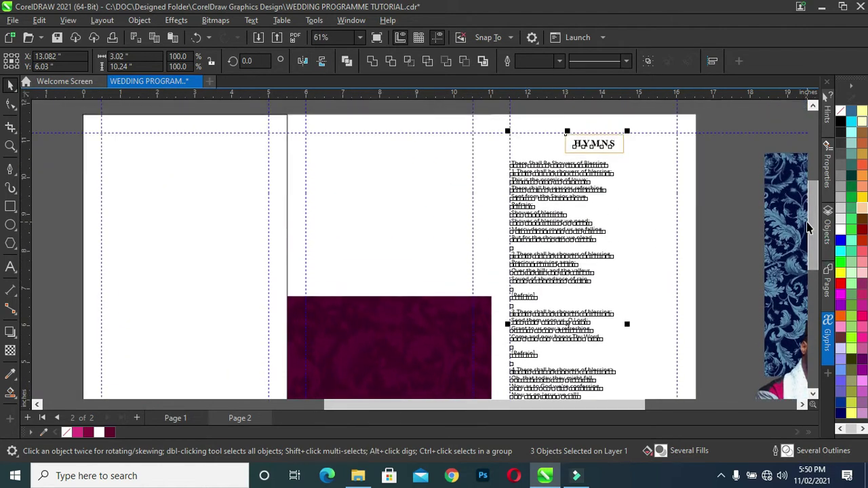
{"action": "left_click", "coordinate": [727, 194]}
- Drag the embracing couple photo onto the page's right edge
{"action": "scroll", "coordinate": [707, 199], "scroll_direction": "down", "scroll_amount": 1}
{"action": "left_click_drag", "start_coordinate": [816, 231], "coordinate": [817, 298]}
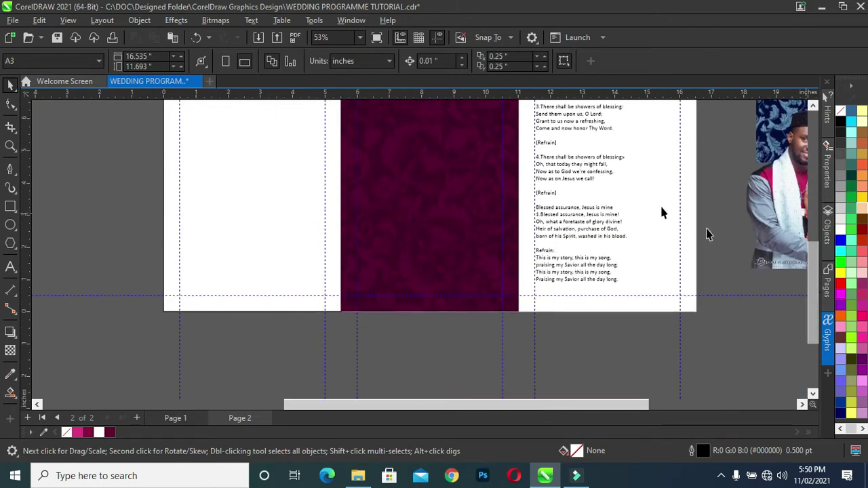
{"action": "left_click_drag", "start_coordinate": [815, 298], "coordinate": [809, 282]}
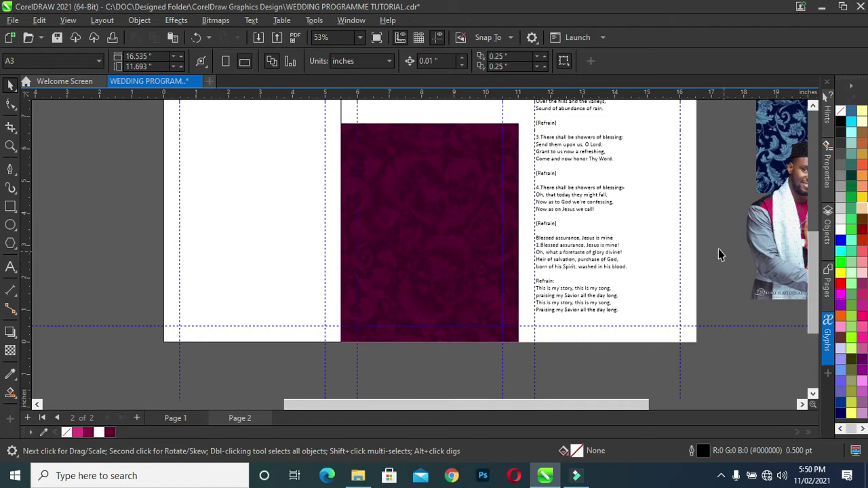
{"action": "scroll", "coordinate": [718, 248], "scroll_direction": "down", "scroll_amount": 2}
{"action": "left_click_drag", "start_coordinate": [529, 405], "coordinate": [574, 409]}
{"action": "left_click_drag", "start_coordinate": [781, 238], "coordinate": [612, 245]}
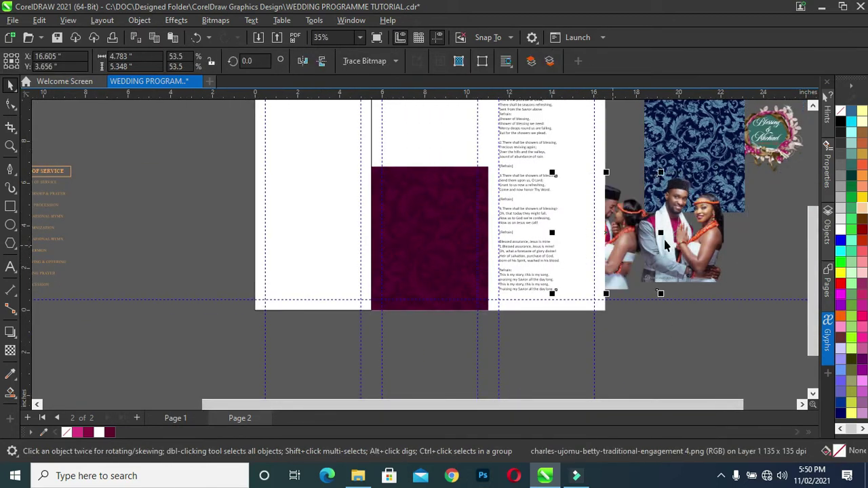
{"action": "scroll", "coordinate": [661, 236], "scroll_direction": "up", "scroll_amount": 1}
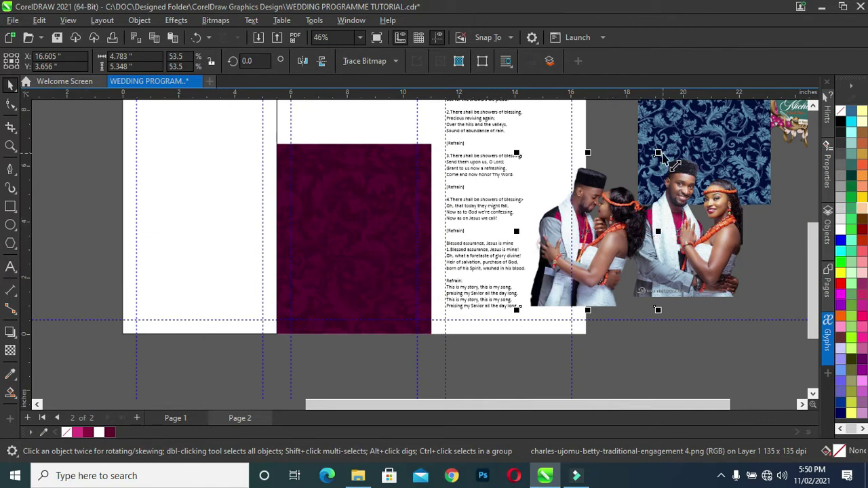
- Scale down the couple photo and tuck it into the Hymns panel's lower right corner
{"action": "left_click_drag", "start_coordinate": [658, 153], "coordinate": [597, 221]}
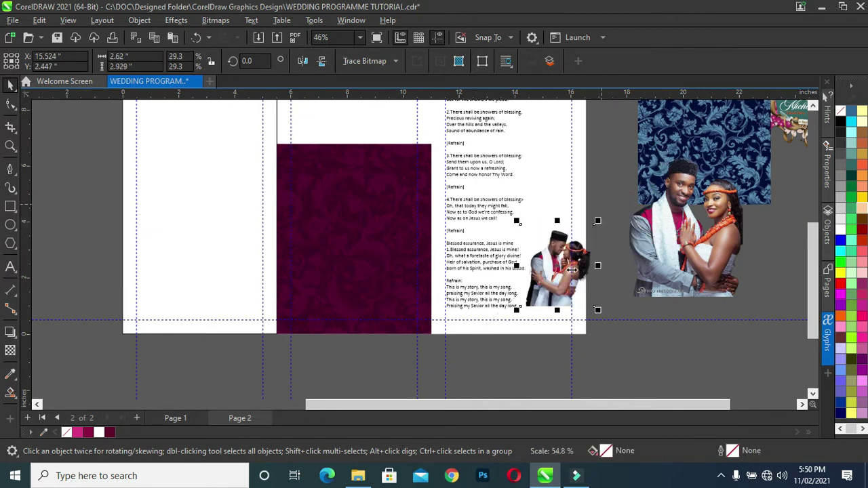
{"action": "scroll", "coordinate": [571, 270], "scroll_direction": "up", "scroll_amount": 1}
{"action": "mouse_move", "coordinate": [554, 279]}
{"action": "left_mouse_down"}
{"action": "mouse_move", "coordinate": [546, 280]}
{"action": "mouse_move", "coordinate": [552, 275]}
{"action": "left_mouse_up"}
{"action": "scroll", "coordinate": [556, 273], "scroll_direction": "up", "scroll_amount": 1}
{"action": "scroll", "coordinate": [557, 271], "scroll_direction": "up", "scroll_amount": 1}
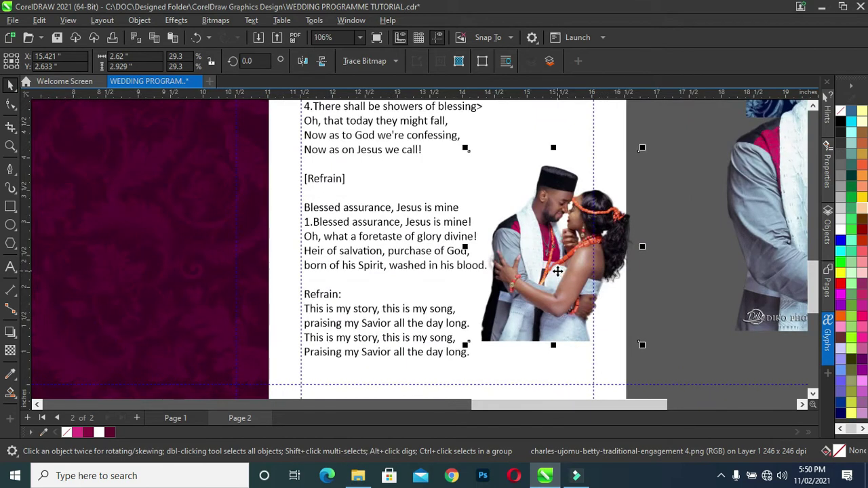
{"action": "left_click_drag", "start_coordinate": [642, 149], "coordinate": [615, 177]}
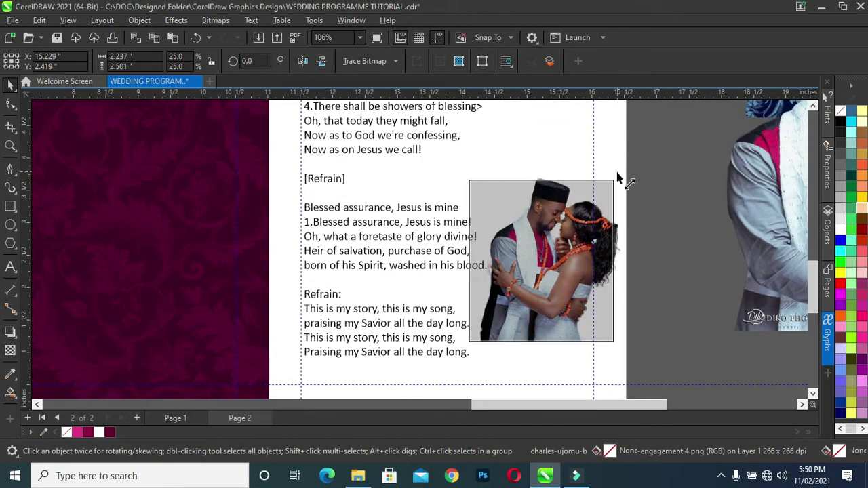
{"action": "left_click", "coordinate": [11, 350]}
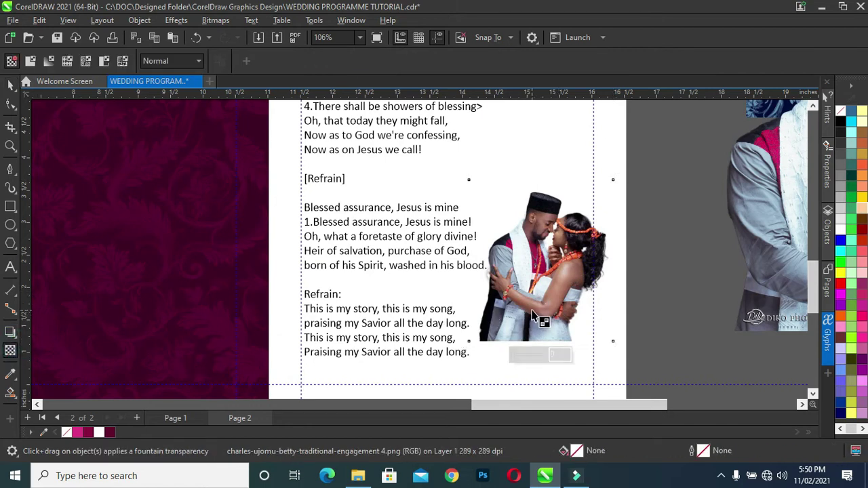
- Apply a vertical fountain transparency so the couple photo's bottom fades into the panel
{"action": "left_click_drag", "start_coordinate": [532, 309], "coordinate": [531, 334]}
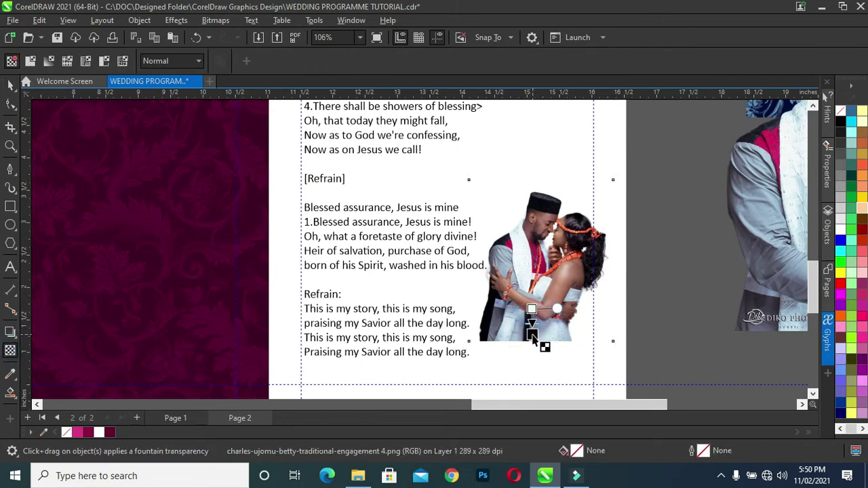
{"action": "left_click_drag", "start_coordinate": [532, 341], "coordinate": [531, 336]}
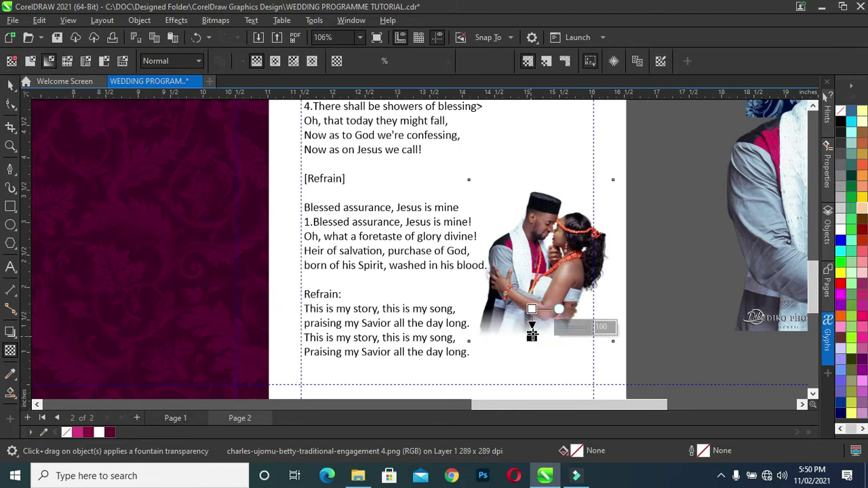
{"action": "left_click_drag", "start_coordinate": [532, 309], "coordinate": [531, 292]}
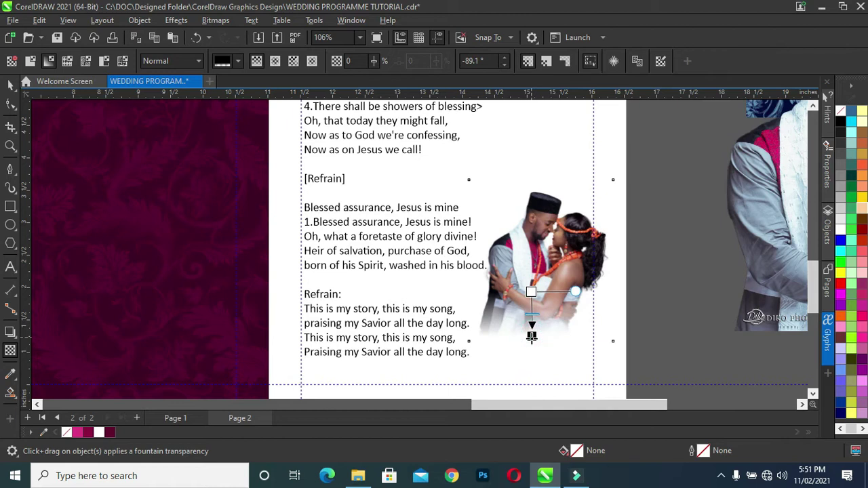
{"action": "left_click_drag", "start_coordinate": [531, 292], "coordinate": [532, 314]}
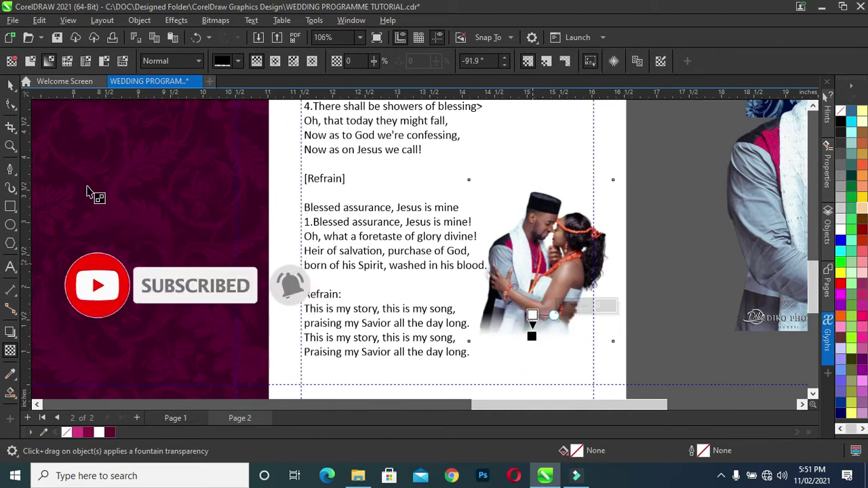
{"action": "left_click", "coordinate": [11, 86]}
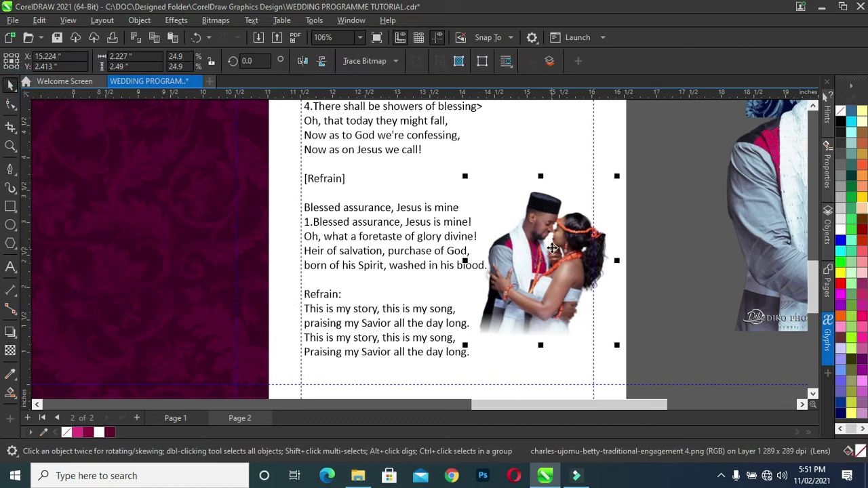
- PowerClip the faded couple photo inside the hymn panel
{"action": "scroll", "coordinate": [559, 237], "scroll_direction": "down", "scroll_amount": 2}
{"action": "right_click", "coordinate": [559, 238]}
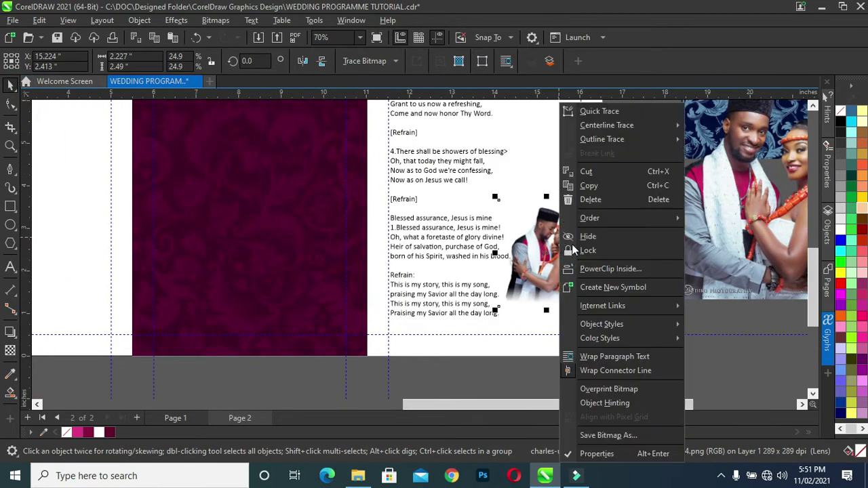
{"action": "left_click", "coordinate": [606, 267]}
{"action": "left_click", "coordinate": [537, 139]}
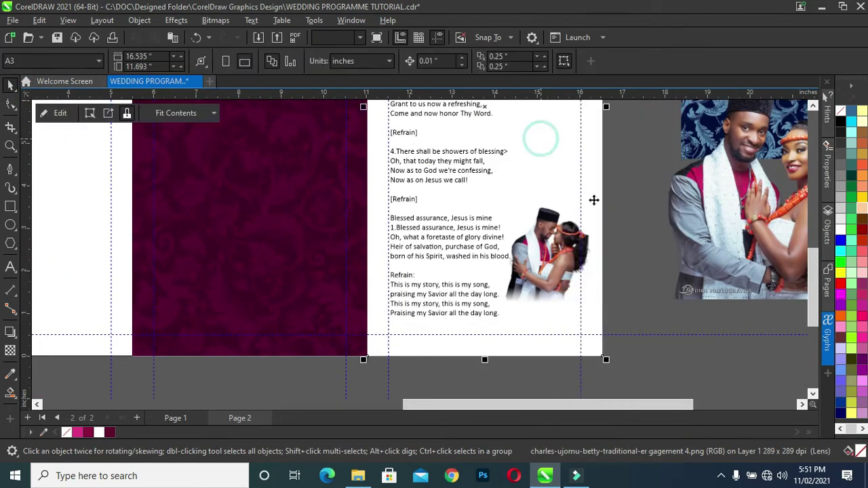
{"action": "scroll", "coordinate": [649, 242], "scroll_direction": "down", "scroll_amount": 1}
{"action": "scroll", "coordinate": [649, 237], "scroll_direction": "down", "scroll_amount": 1}
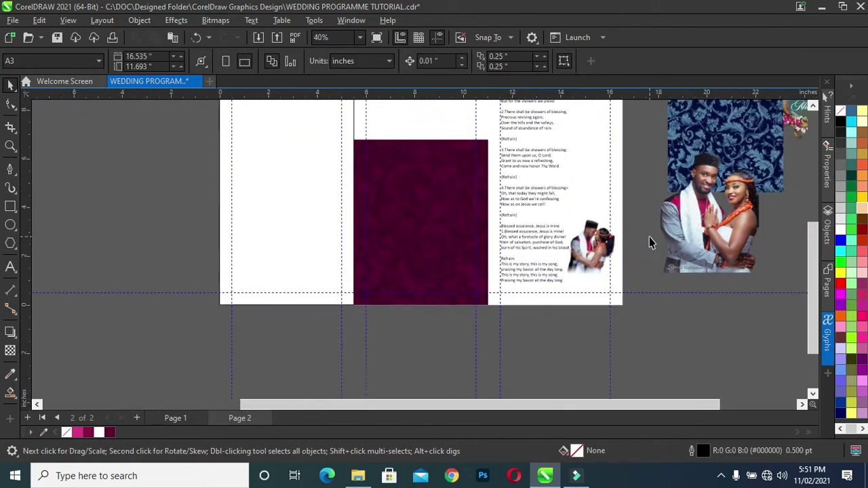
{"action": "scroll", "coordinate": [649, 236], "scroll_direction": "down", "scroll_amount": 1}
{"action": "scroll", "coordinate": [645, 245], "scroll_direction": "up", "scroll_amount": 2}
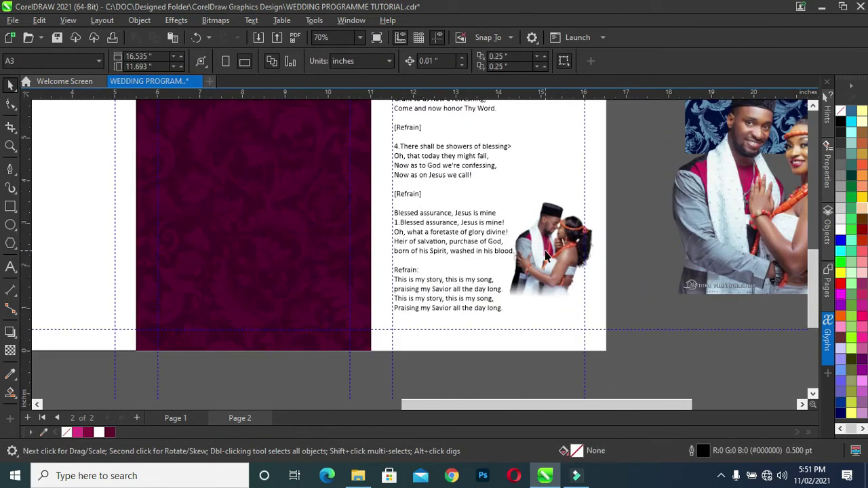
- Tilt the clipped couple photo a few degrees inside the hymn panel and finish editing
{"action": "left_click", "coordinate": [542, 255]}
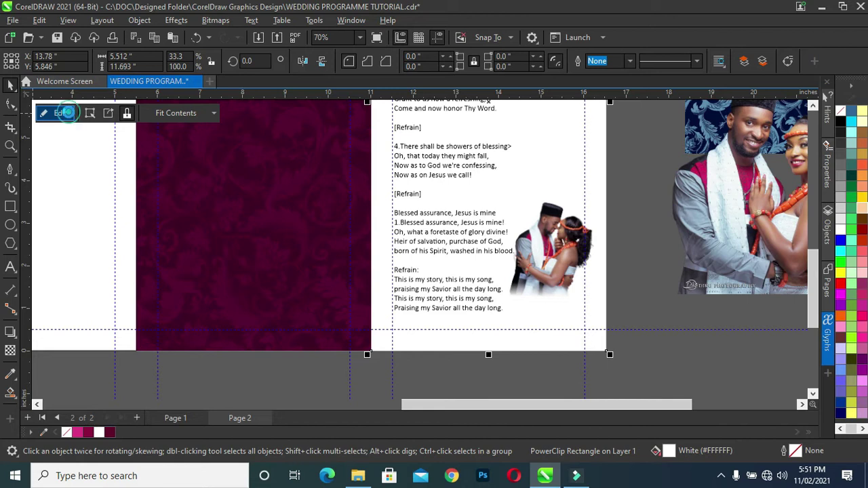
{"action": "left_click", "coordinate": [66, 112]}
{"action": "left_click", "coordinate": [546, 248]}
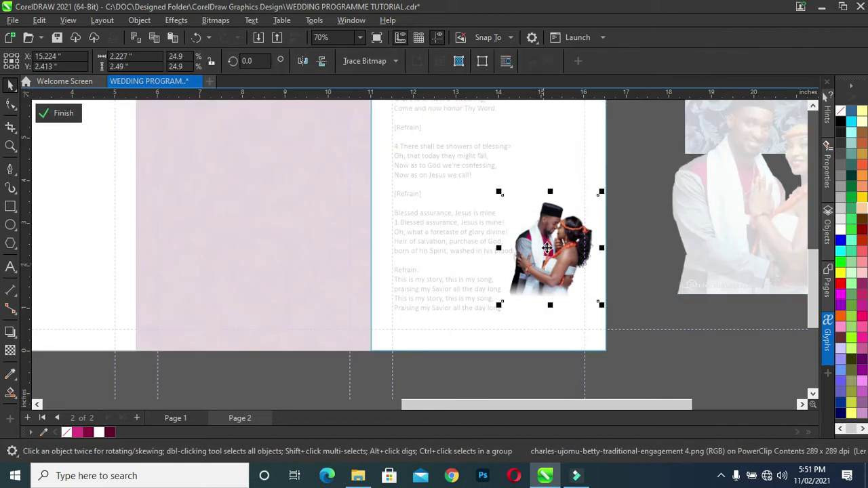
{"action": "left_click", "coordinate": [546, 248]}
{"action": "left_click_drag", "start_coordinate": [499, 309], "coordinate": [505, 316]}
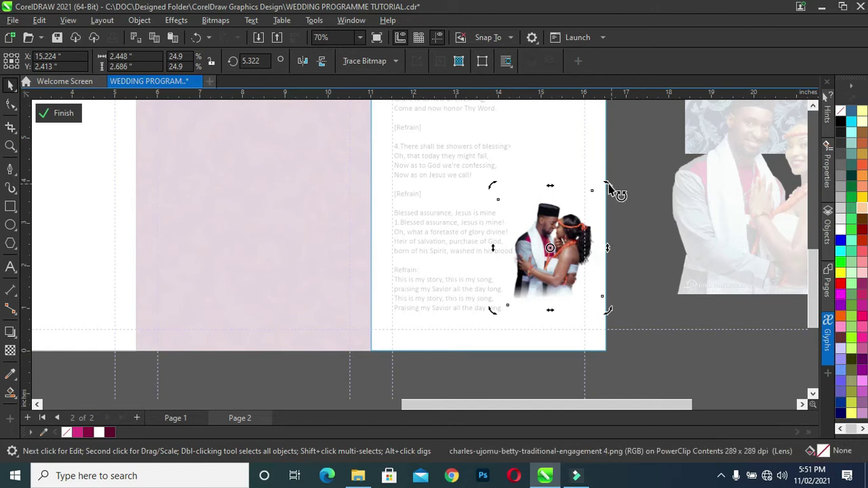
{"action": "left_click", "coordinate": [608, 185]}
{"action": "left_click_drag", "start_coordinate": [606, 183], "coordinate": [603, 178]}
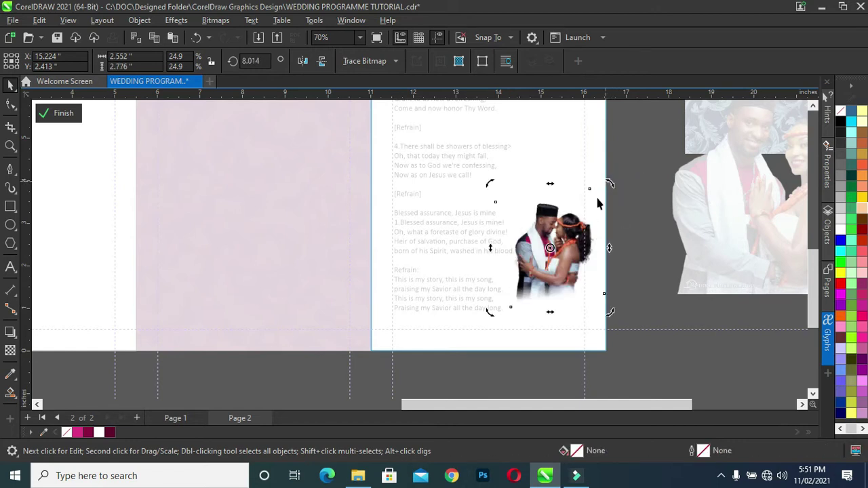
{"action": "left_click", "coordinate": [647, 214]}
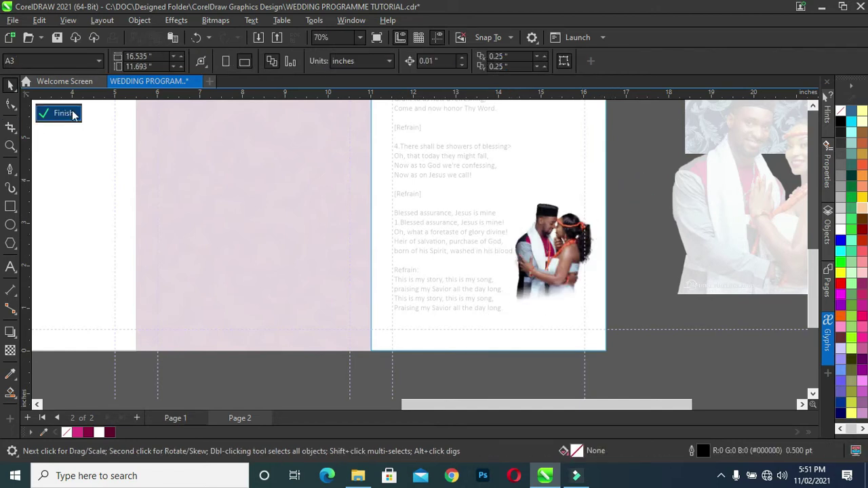
{"action": "left_click", "coordinate": [60, 113]}
{"action": "left_click", "coordinate": [619, 200]}
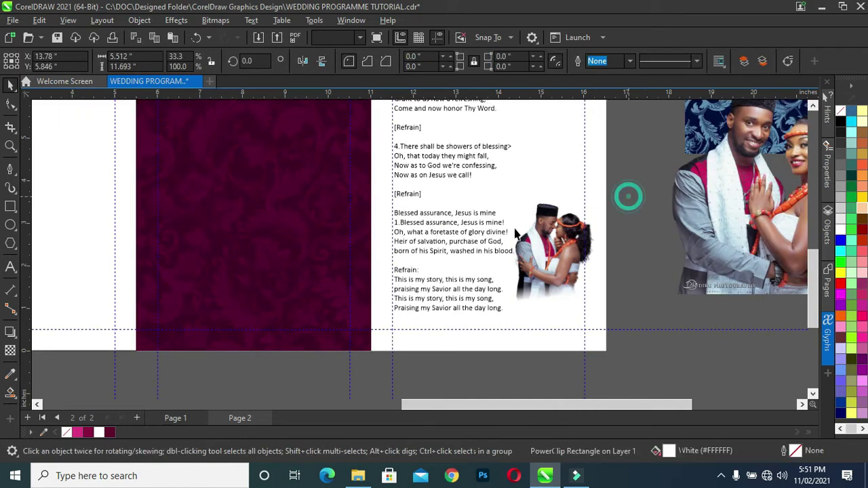
{"action": "scroll", "coordinate": [505, 231], "scroll_direction": "down", "scroll_amount": 2}
{"action": "scroll", "coordinate": [505, 231], "scroll_direction": "down", "scroll_amount": 1}
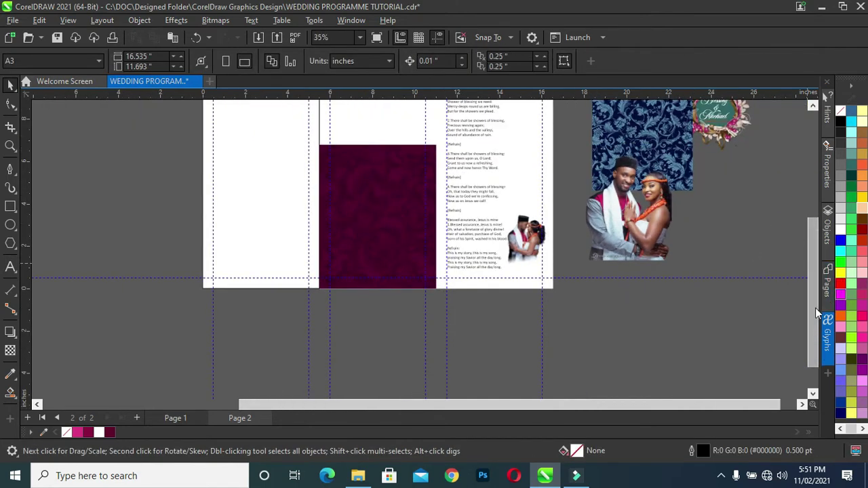
- Fill the upper middle panel with a light peach instead of white
{"action": "left_click_drag", "start_coordinate": [812, 309], "coordinate": [811, 260]}
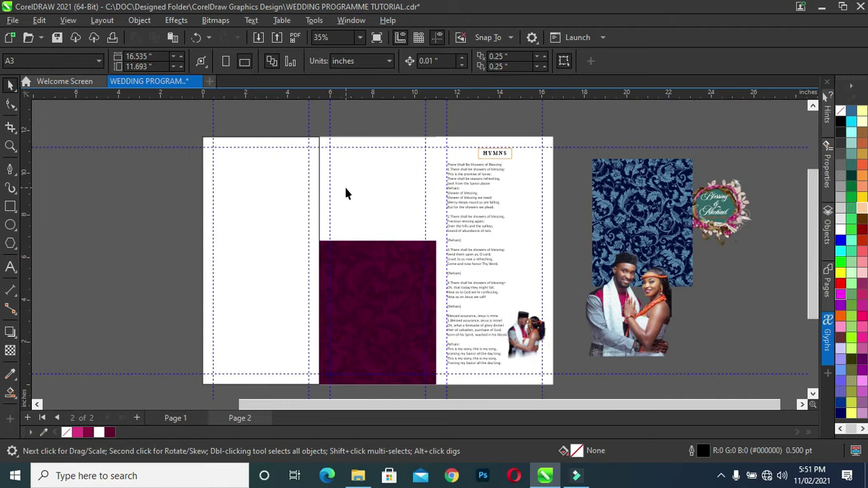
{"action": "left_click", "coordinate": [344, 187]}
{"action": "left_click", "coordinate": [99, 433]}
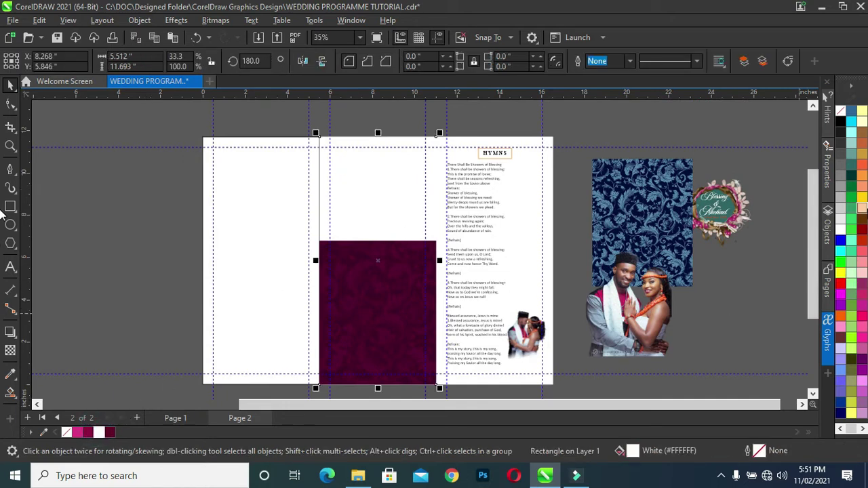
{"action": "left_click", "coordinate": [861, 208]}
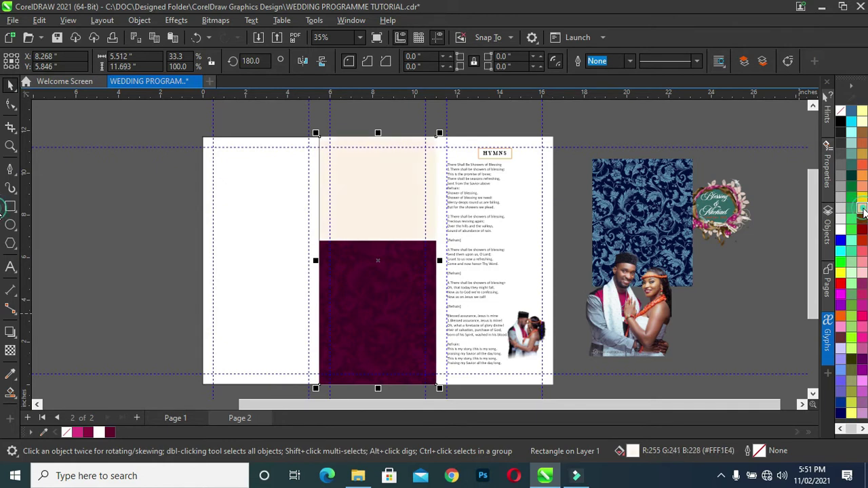
{"action": "left_click", "coordinate": [861, 208]}
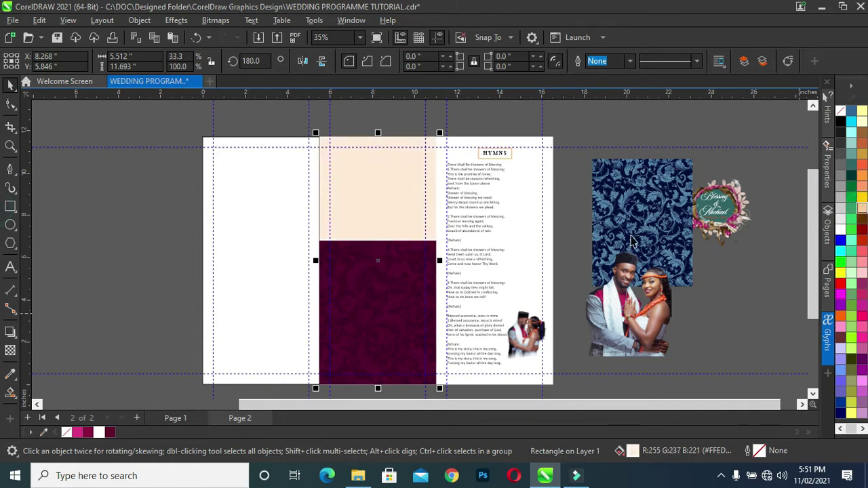
- Tint the hymn panel a soft peach by repeatedly mixing in the peach swatch
{"action": "left_click", "coordinate": [532, 226]}
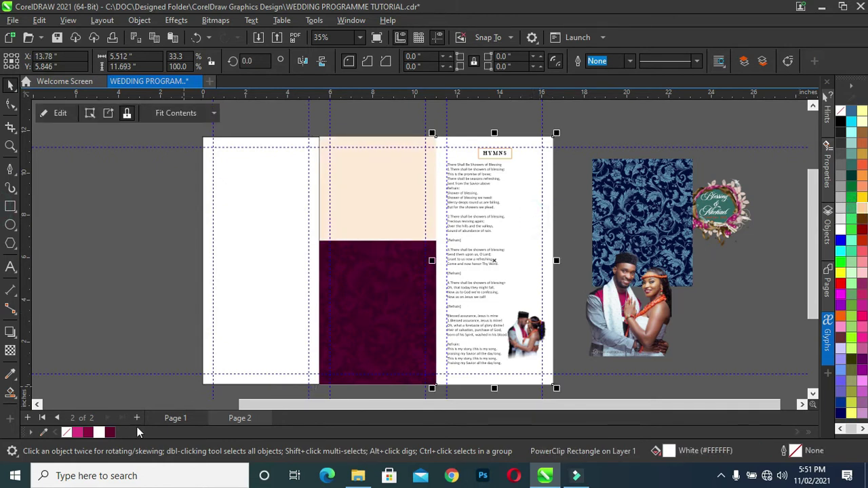
{"action": "left_click", "coordinate": [861, 208], "text": "ctrl"}
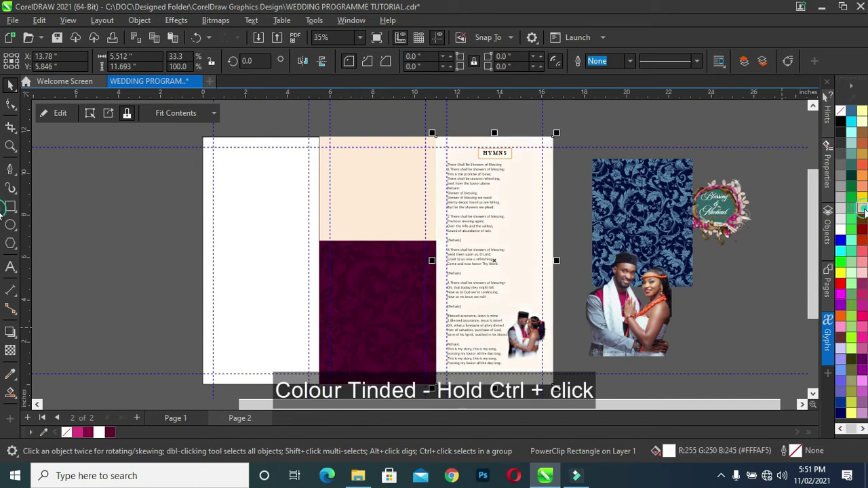
{"action": "left_click", "coordinate": [861, 209], "text": "ctrl"}
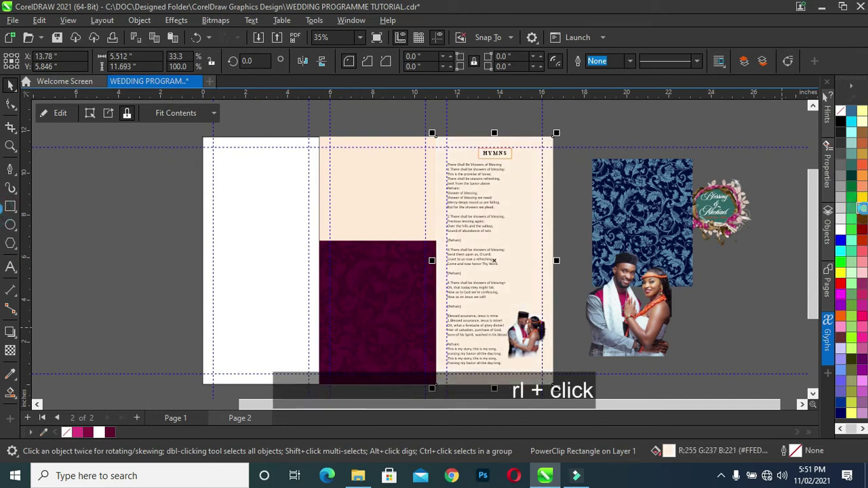
{"action": "left_click", "coordinate": [861, 209], "text": "ctrl"}
{"action": "left_click", "coordinate": [737, 280]}
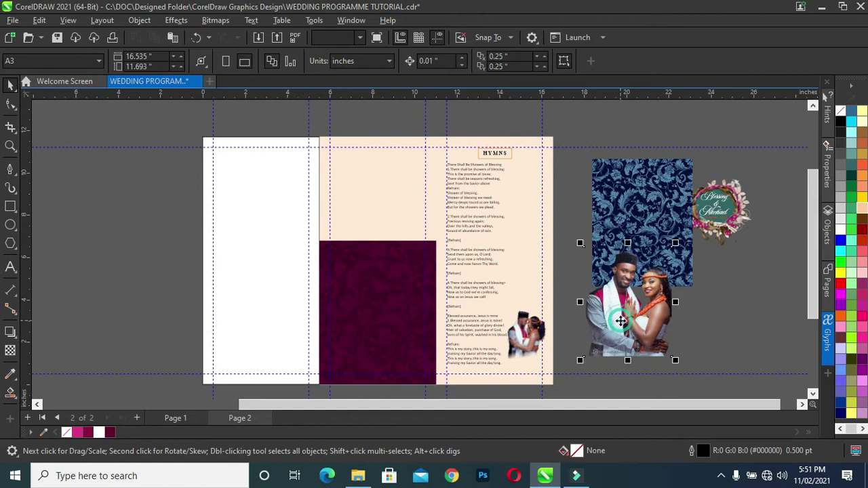
- Place the large couple photo at the middle panel's top, behind the maroon block, nudged up slightly
{"action": "left_click_drag", "start_coordinate": [613, 317], "coordinate": [369, 215]}
{"action": "key", "text": "ctrl+Page_Down"}
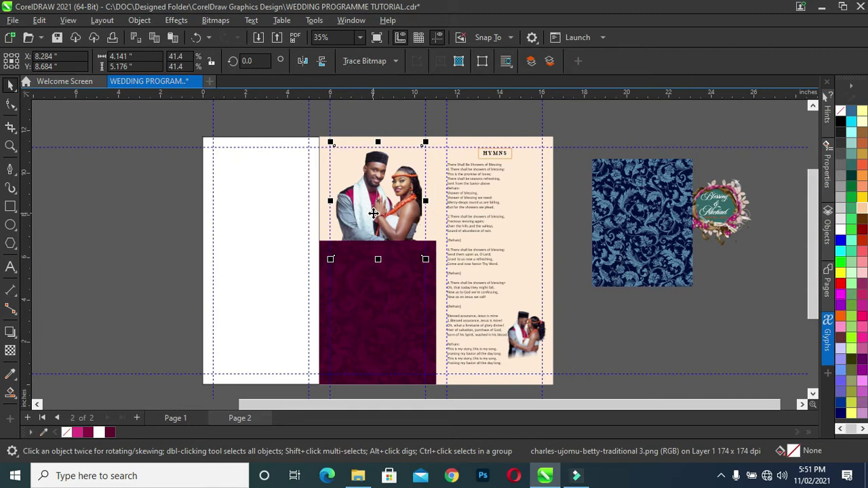
{"action": "scroll", "coordinate": [374, 214], "scroll_direction": "up", "scroll_amount": 2}
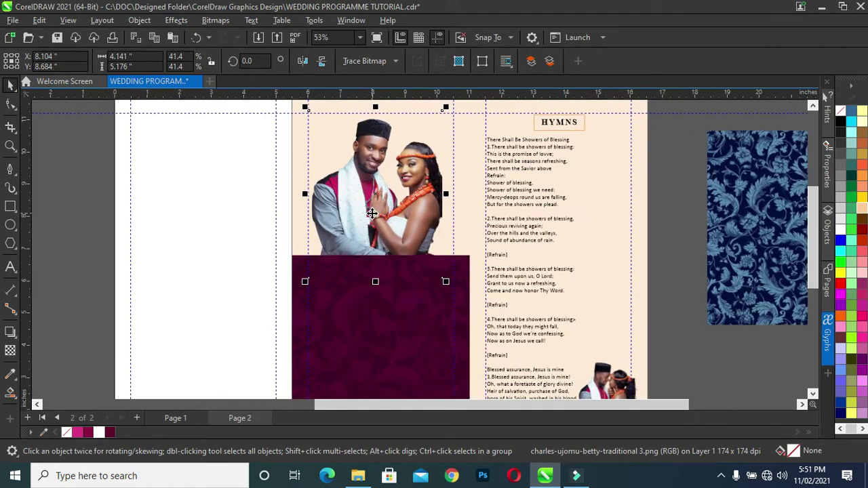
{"action": "scroll", "coordinate": [371, 210], "scroll_direction": "down", "scroll_amount": 1}
{"action": "key", "text": "Up"}
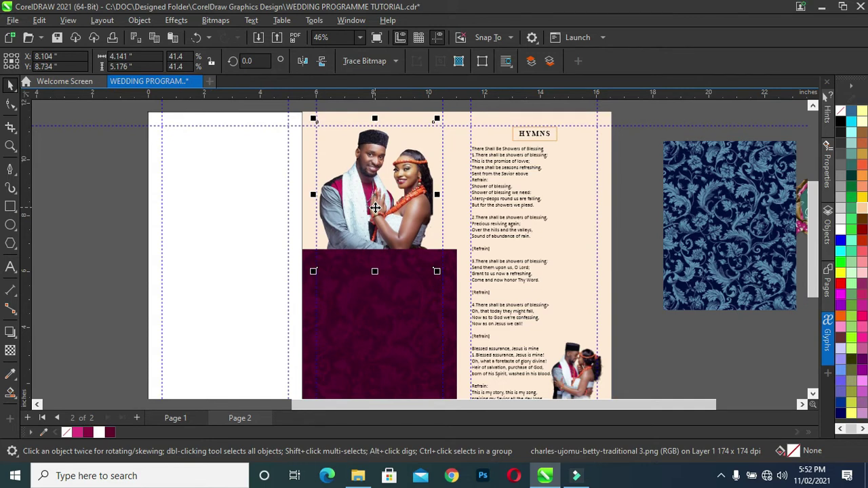
{"action": "key", "text": "Up"}
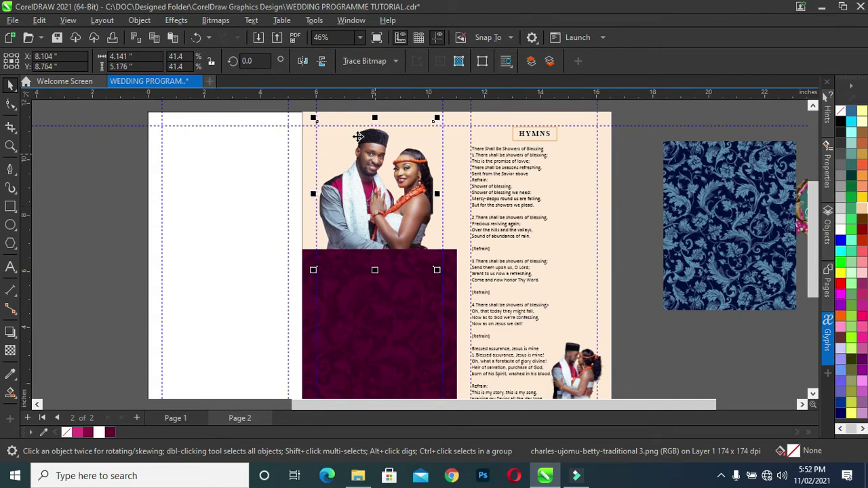
{"action": "left_click", "coordinate": [340, 120], "text": "shift"}
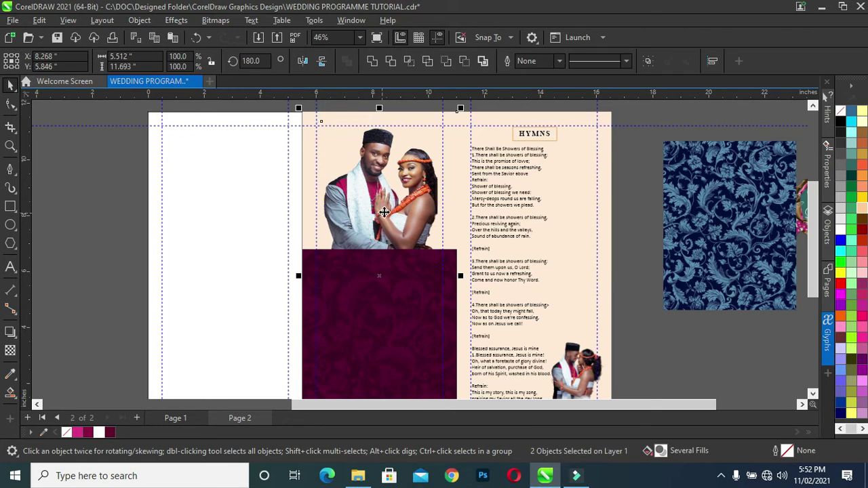
{"action": "scroll", "coordinate": [465, 205], "scroll_direction": "down", "scroll_amount": 2}
{"action": "left_click", "coordinate": [227, 207]}
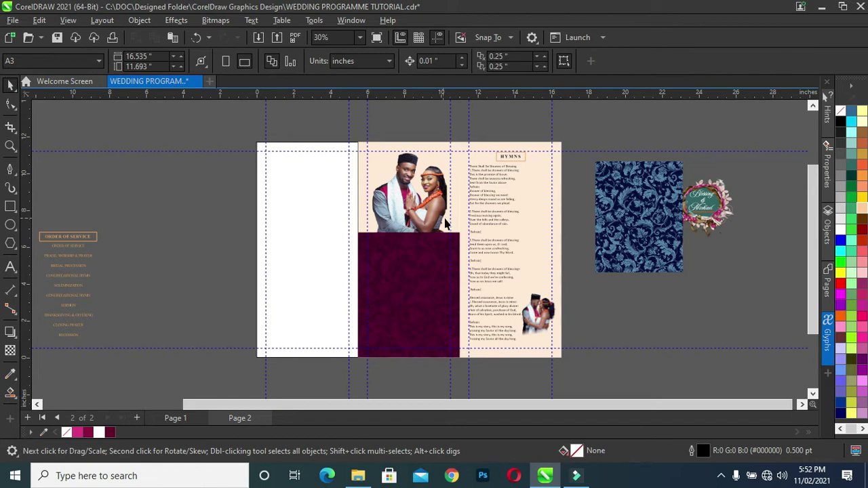
- Select the whole Order of Service text block and move it onto the maroon panel
{"action": "left_click", "coordinate": [598, 300]}
{"action": "scroll", "coordinate": [248, 291], "scroll_direction": "down", "scroll_amount": 1}
{"action": "scroll", "coordinate": [332, 409], "scroll_direction": "left", "scroll_amount": 3}
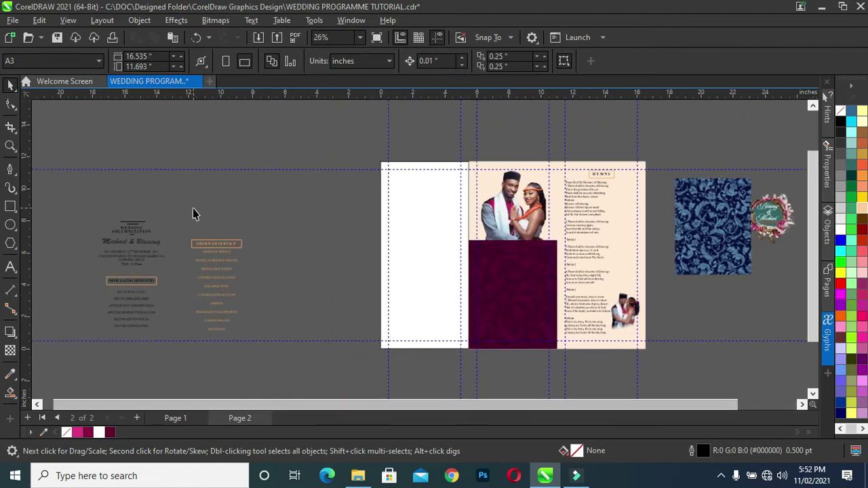
{"action": "left_click_drag", "start_coordinate": [193, 249], "coordinate": [283, 351]}
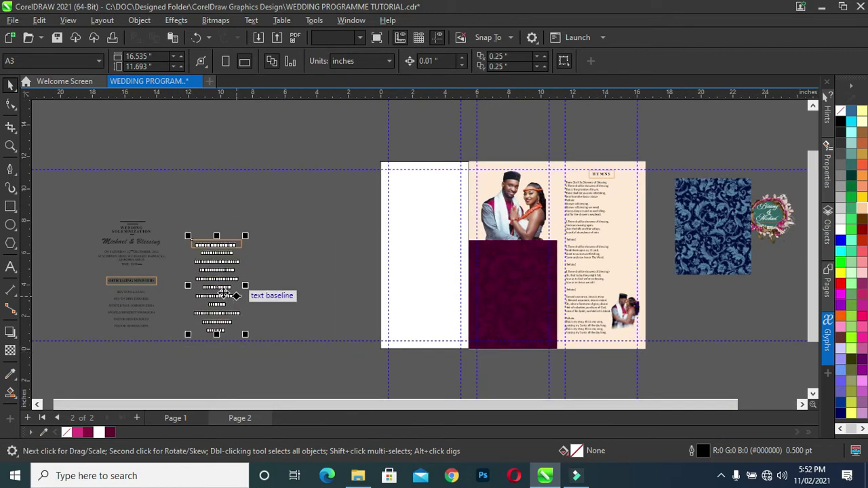
{"action": "mouse_move", "coordinate": [226, 288]}
{"action": "left_mouse_down"}
{"action": "mouse_move", "coordinate": [523, 307]}
{"action": "mouse_move", "coordinate": [514, 300]}
{"action": "left_mouse_up"}
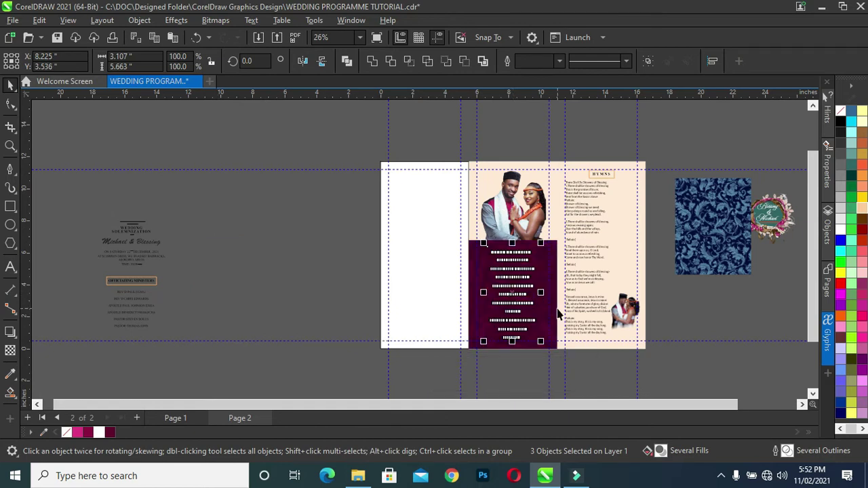
- Nudge the Order of Service text up and centre it on the maroon rectangle
{"action": "scroll", "coordinate": [542, 319], "scroll_direction": "up", "scroll_amount": 1}
{"action": "scroll", "coordinate": [531, 320], "scroll_direction": "up", "scroll_amount": 1}
{"action": "scroll", "coordinate": [527, 317], "scroll_direction": "up", "scroll_amount": 1}
{"action": "scroll", "coordinate": [528, 316], "scroll_direction": "up", "scroll_amount": 1}
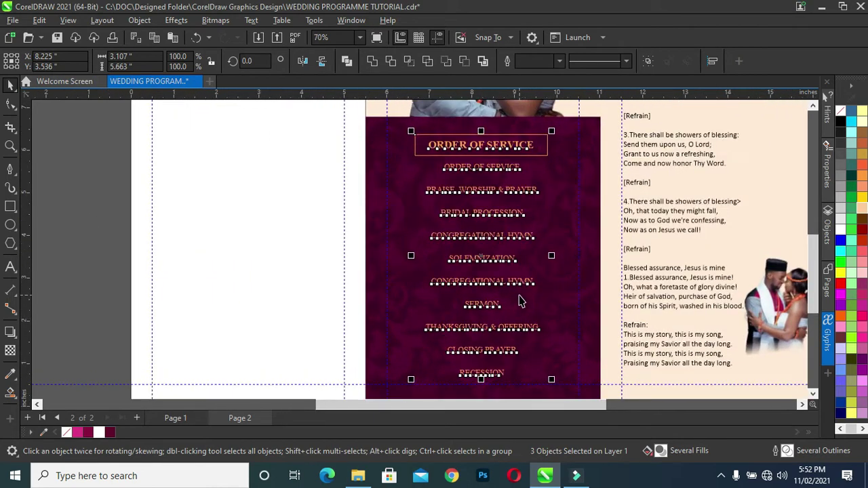
{"action": "scroll", "coordinate": [519, 301], "scroll_direction": "up", "scroll_amount": 1}
{"action": "scroll", "coordinate": [522, 244], "scroll_direction": "down", "scroll_amount": 1}
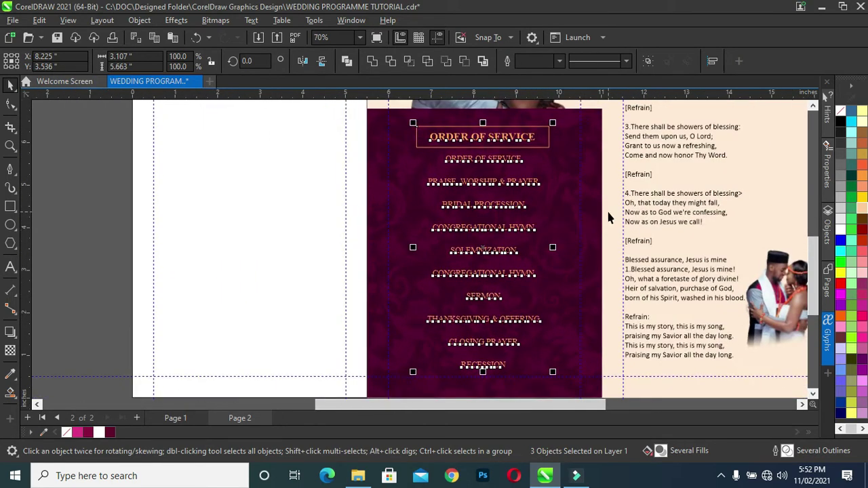
{"action": "key", "text": "Up"}
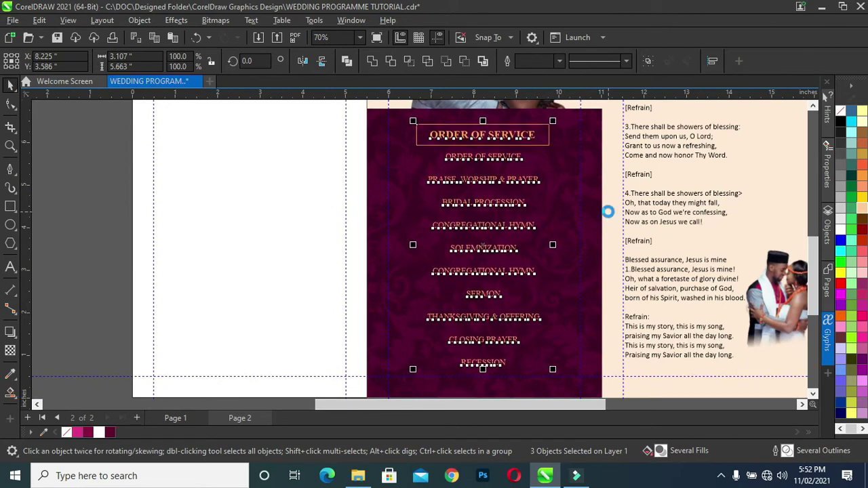
{"action": "key", "text": "Up"}
{"action": "key", "text": "Up"}
{"action": "key", "text": "Up"}
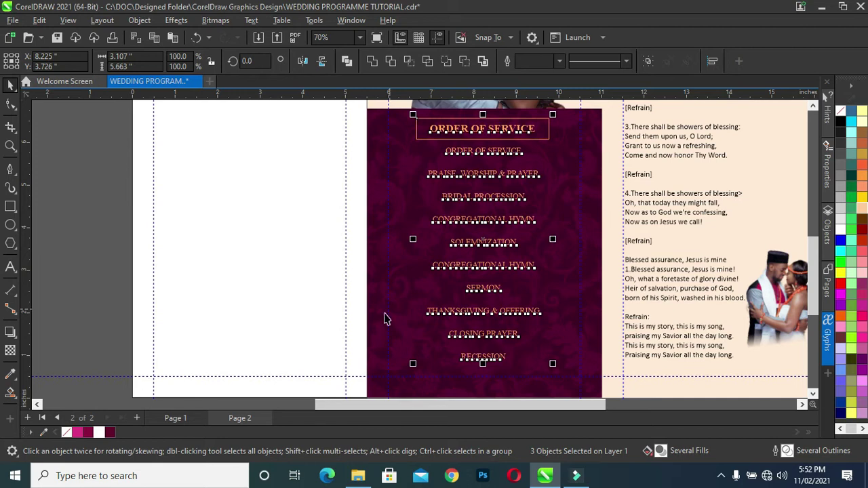
{"action": "left_click", "coordinate": [380, 318], "text": "shift"}
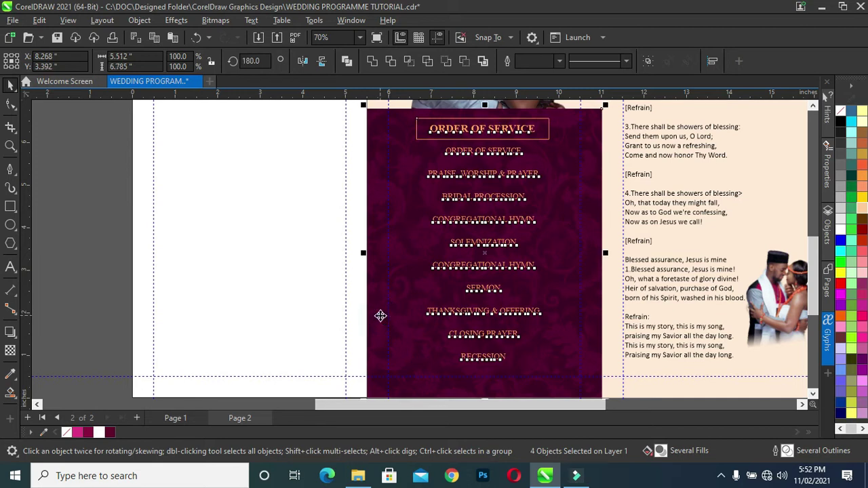
{"action": "left_click", "coordinate": [258, 263]}
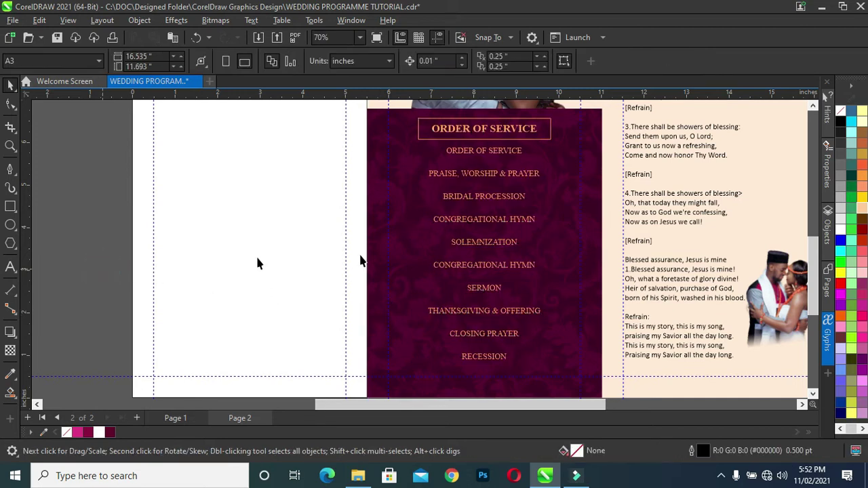
{"action": "scroll", "coordinate": [498, 213], "scroll_direction": "down", "scroll_amount": 1}
{"action": "scroll", "coordinate": [499, 212], "scroll_direction": "down", "scroll_amount": 1}
{"action": "scroll", "coordinate": [499, 203], "scroll_direction": "up", "scroll_amount": 3}
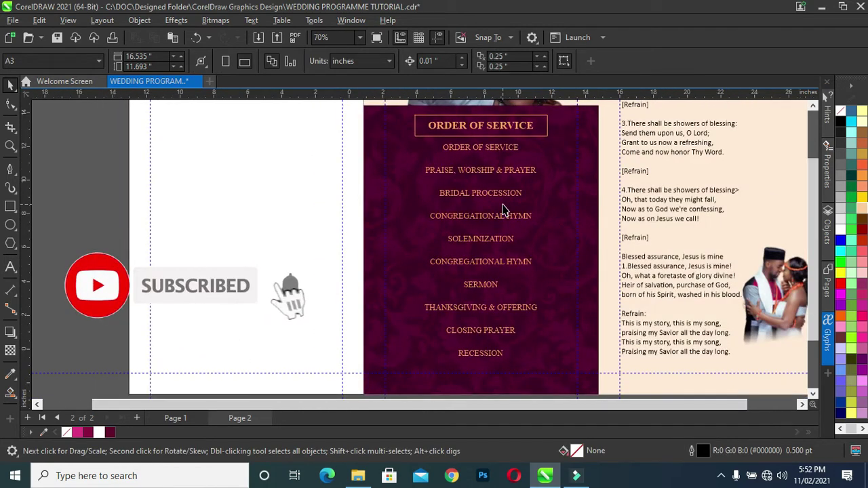
- Move the couple's floral name logo to the top of the left panel, centred horizontally on it
{"action": "key", "text": "F4"}
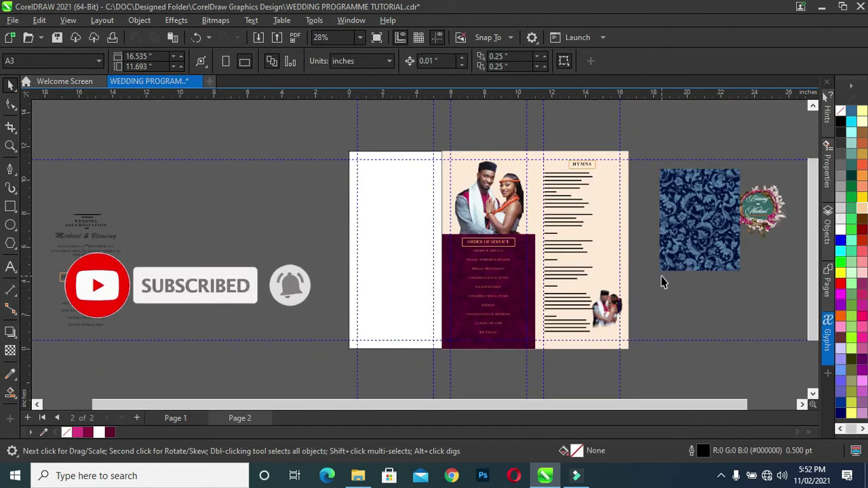
{"action": "scroll", "coordinate": [663, 282], "scroll_direction": "up", "scroll_amount": 1}
{"action": "left_click", "coordinate": [776, 204]}
{"action": "left_click_drag", "start_coordinate": [786, 196], "coordinate": [359, 165]}
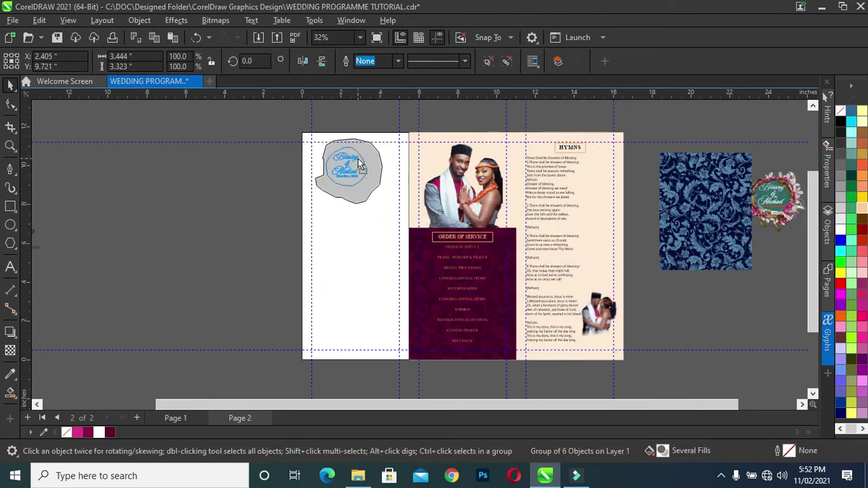
{"action": "scroll", "coordinate": [359, 224], "scroll_direction": "up", "scroll_amount": 2}
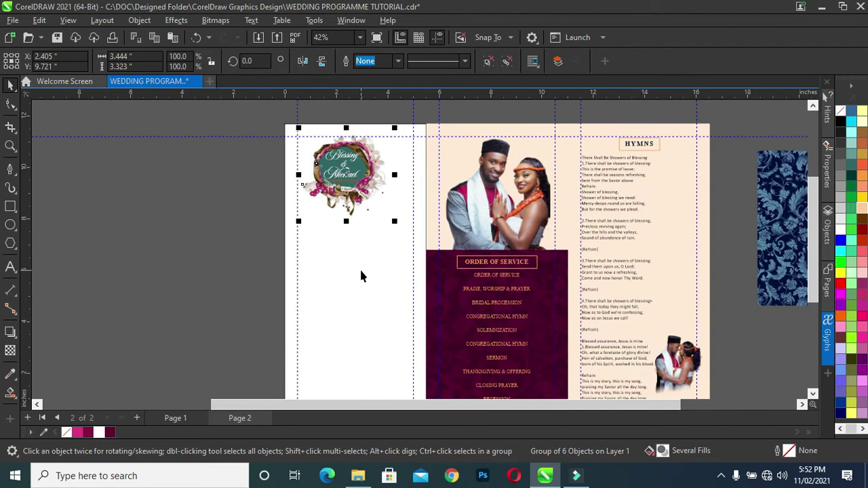
{"action": "left_click", "coordinate": [360, 271], "text": "shift"}
{"action": "key", "text": "c"}
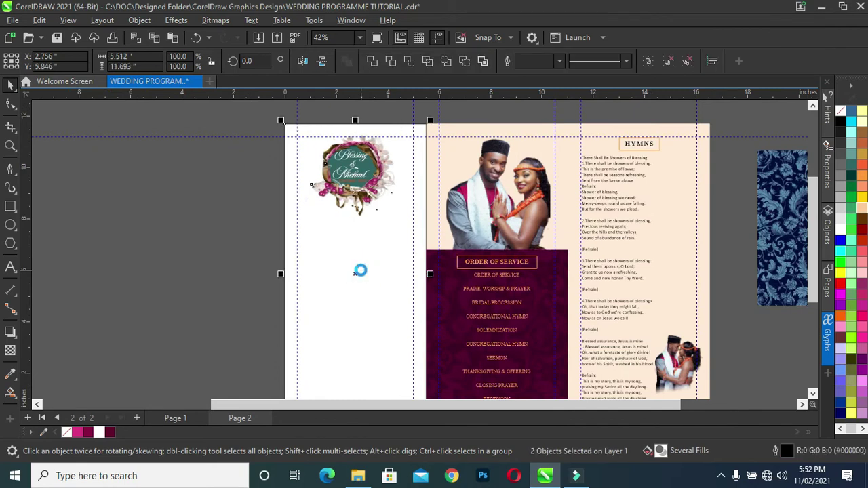
{"action": "left_click", "coordinate": [208, 225]}
{"action": "scroll", "coordinate": [367, 234], "scroll_direction": "down", "scroll_amount": 1}
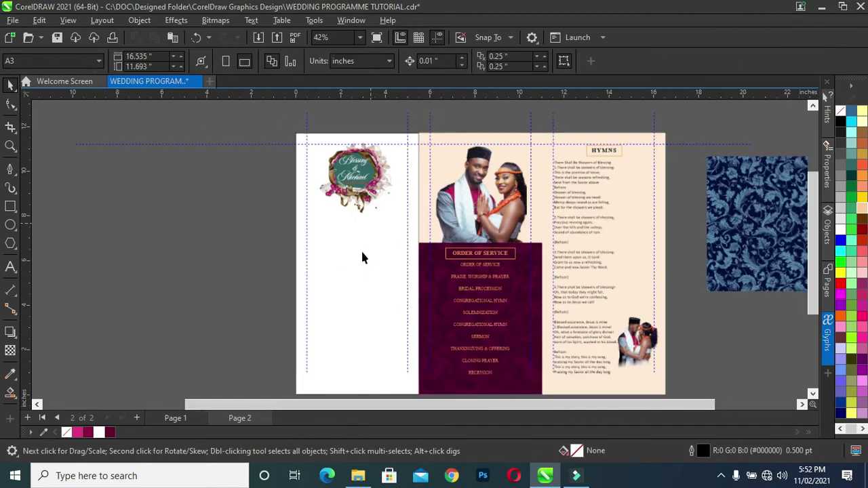
- Try a white fill on the left panel rectangle, then undo it so the logo stays visible
{"action": "left_click", "coordinate": [358, 258]}
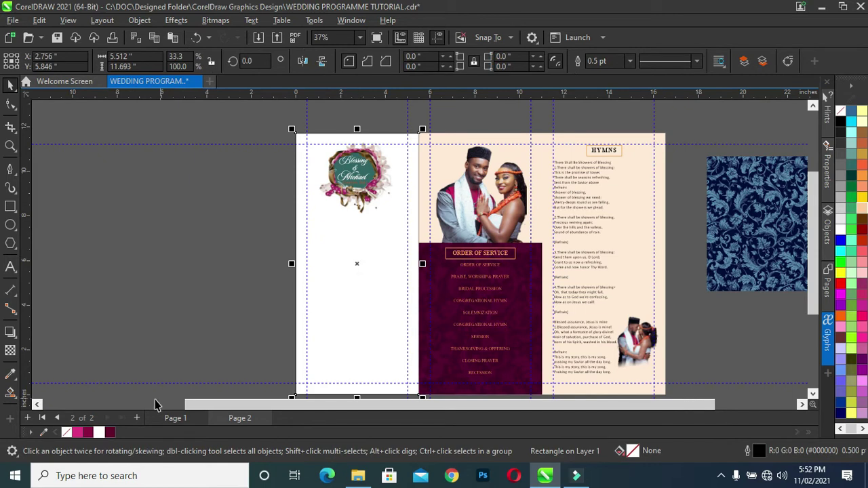
{"action": "left_click", "coordinate": [99, 432]}
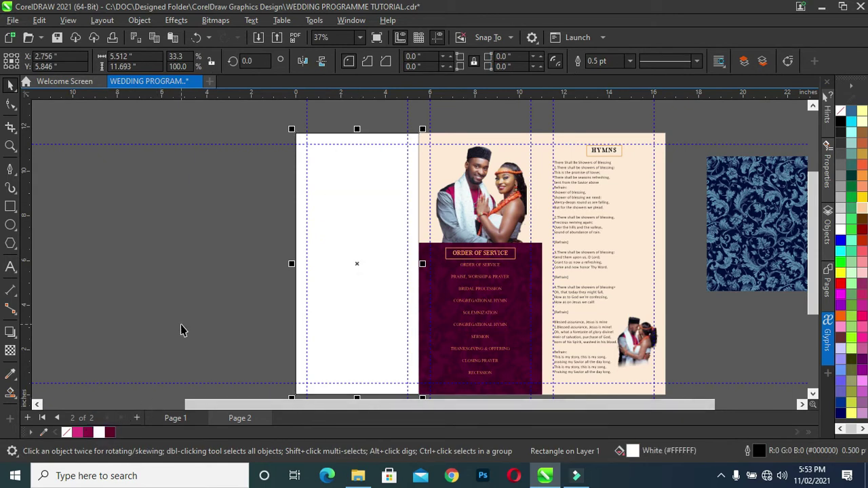
{"action": "key", "text": "ctrl+z"}
{"action": "left_click", "coordinate": [359, 343]}
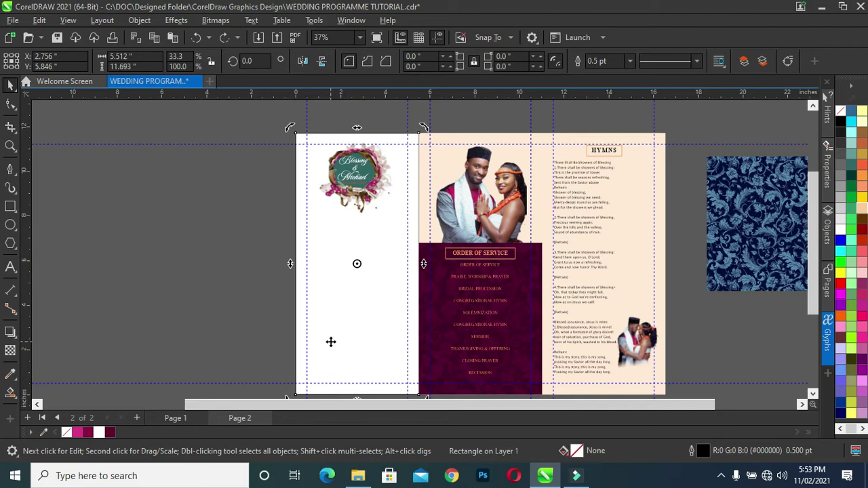
{"action": "left_click", "coordinate": [233, 333]}
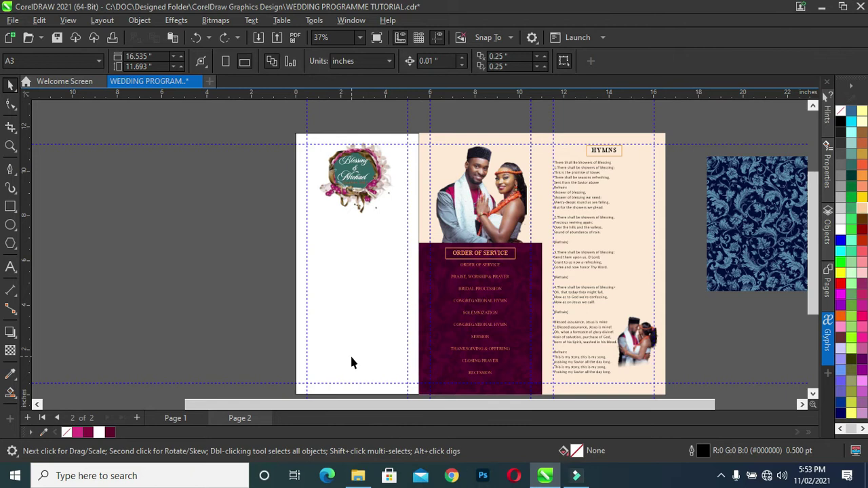
- Remove the left panel rectangle's outline and leave it unfilled so the emblem shows
{"action": "left_click", "coordinate": [352, 361]}
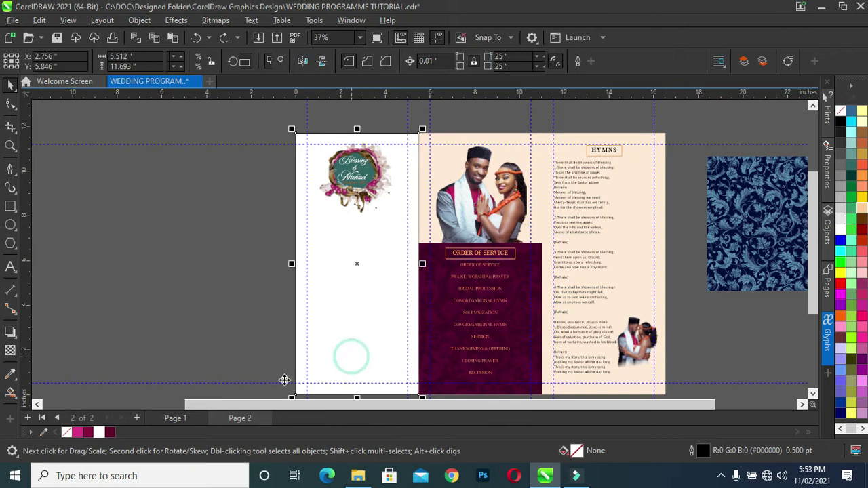
{"action": "right_click", "coordinate": [66, 432]}
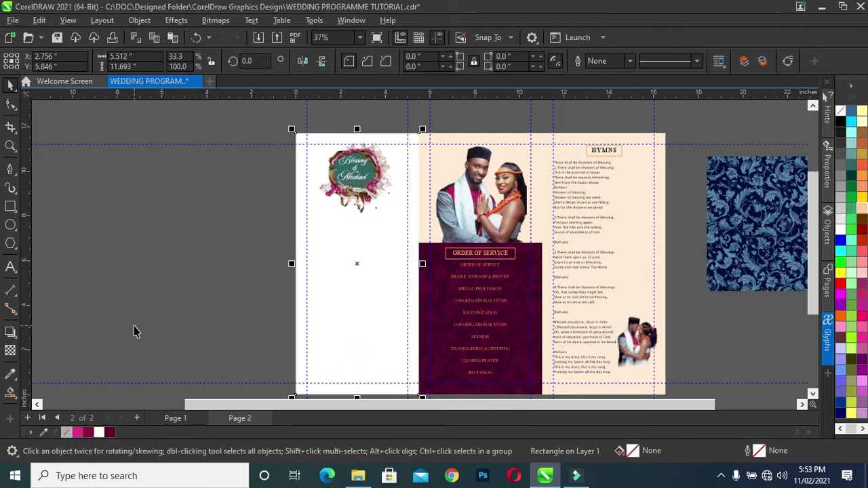
{"action": "left_click", "coordinate": [356, 322]}
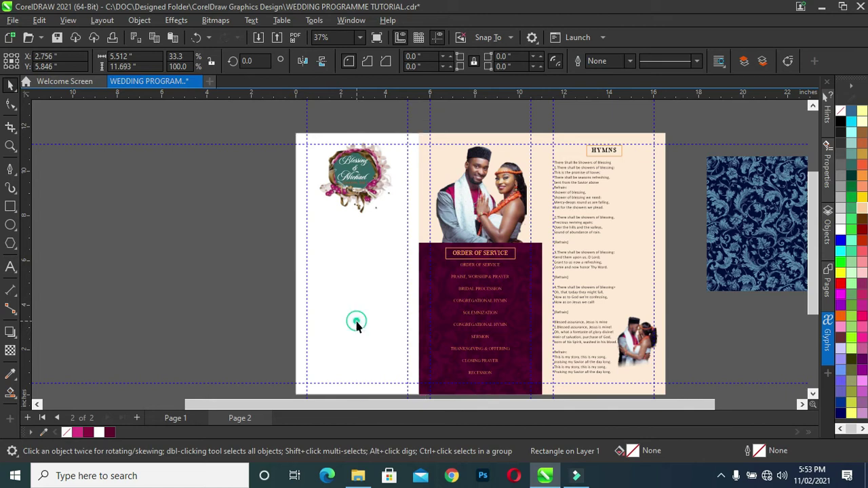
{"action": "left_click", "coordinate": [346, 343]}
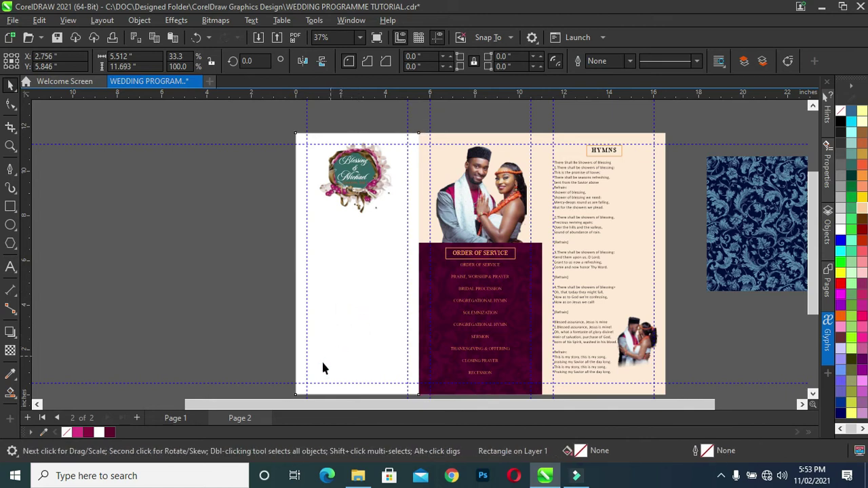
{"action": "left_click", "coordinate": [98, 432]}
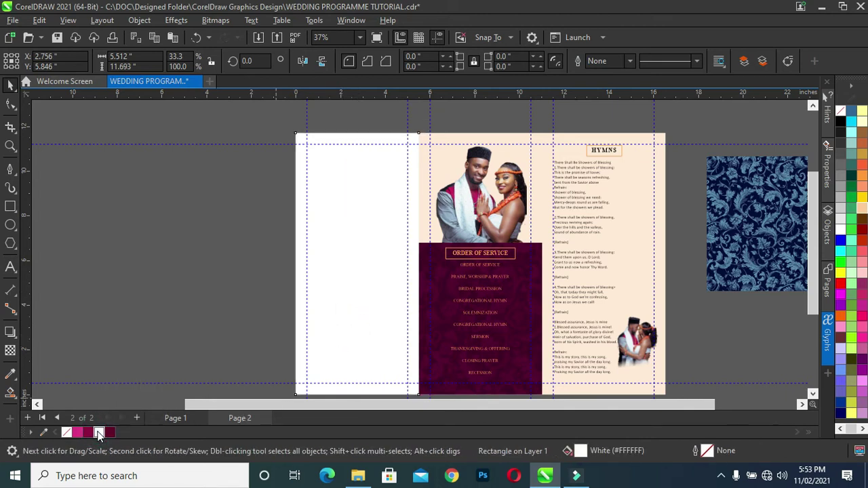
{"action": "key", "text": "ctrl+z"}
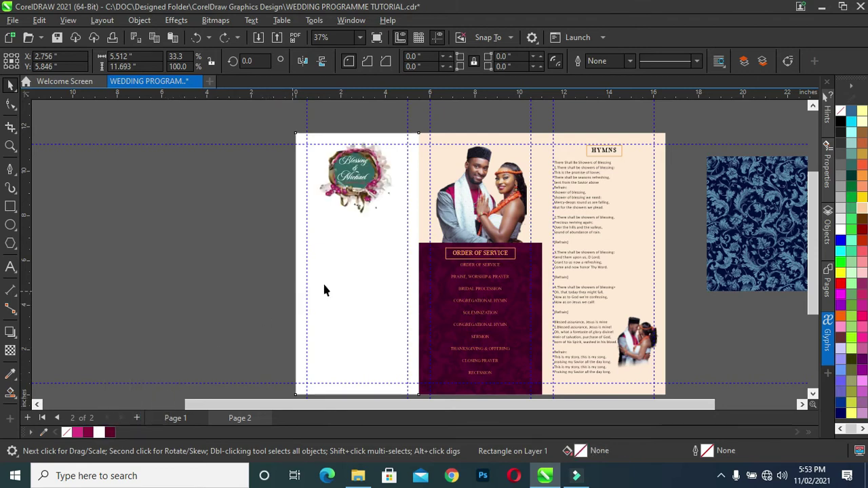
{"action": "left_click", "coordinate": [273, 288]}
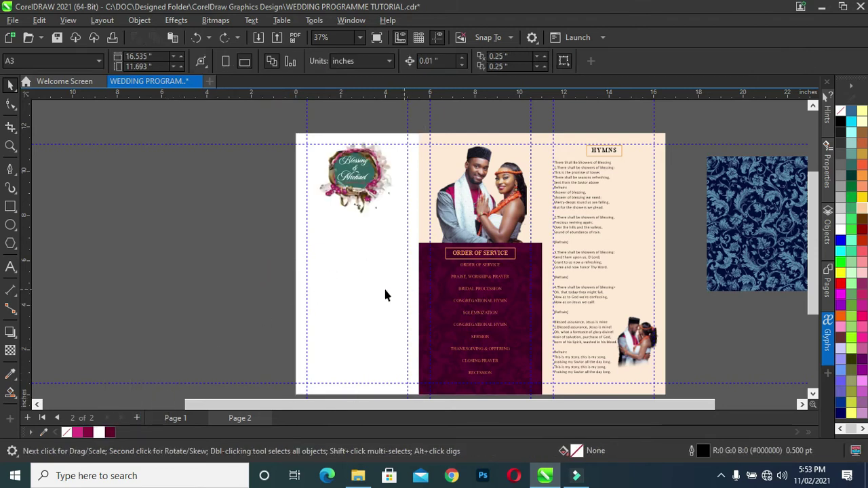
{"action": "scroll", "coordinate": [378, 290], "scroll_direction": "up", "scroll_amount": 1}
{"action": "scroll", "coordinate": [372, 261], "scroll_direction": "down", "scroll_amount": 1}
{"action": "scroll", "coordinate": [345, 265], "scroll_direction": "down", "scroll_amount": 1}
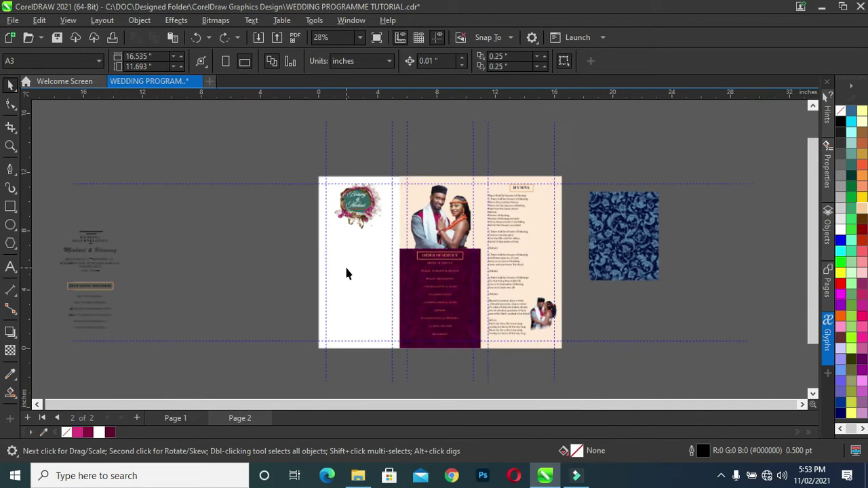
- Move the off-page solemnization and ministers text group onto the left panel
{"action": "scroll", "coordinate": [356, 261], "scroll_direction": "down", "scroll_amount": 1}
{"action": "scroll", "coordinate": [356, 266], "scroll_direction": "up", "scroll_amount": 1}
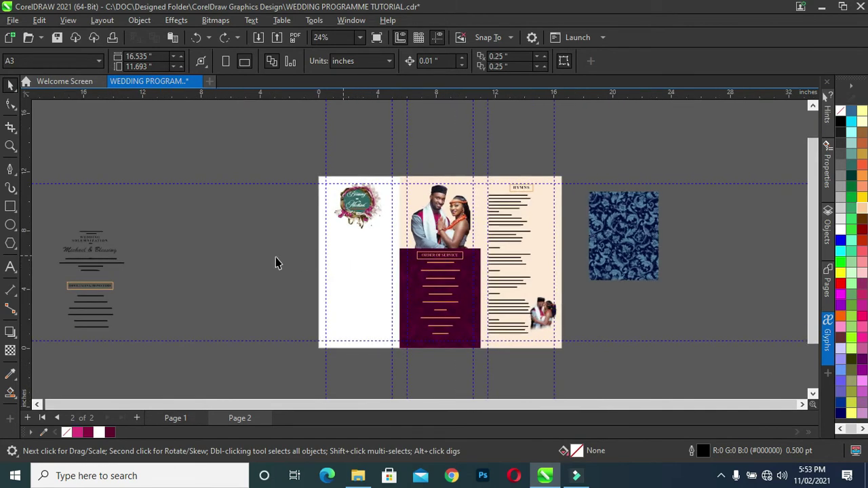
{"action": "scroll", "coordinate": [350, 263], "scroll_direction": "down", "scroll_amount": 1}
{"action": "scroll", "coordinate": [271, 272], "scroll_direction": "up", "scroll_amount": 1}
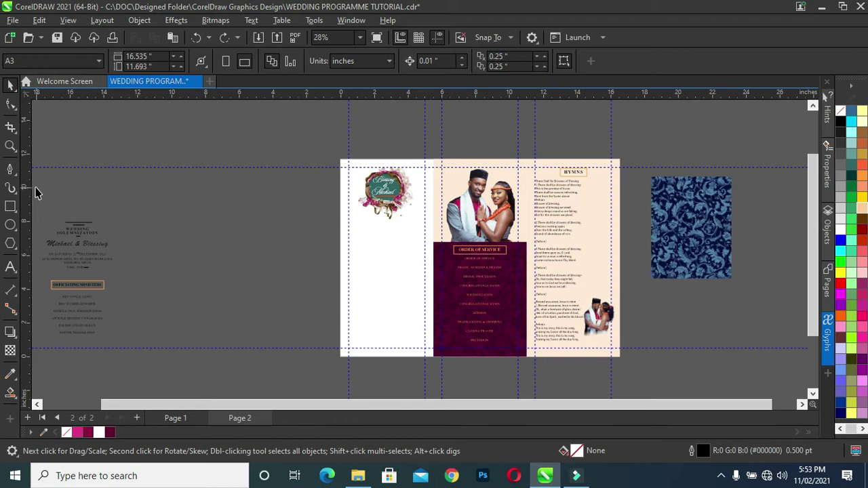
{"action": "left_click_drag", "start_coordinate": [35, 198], "coordinate": [157, 347]}
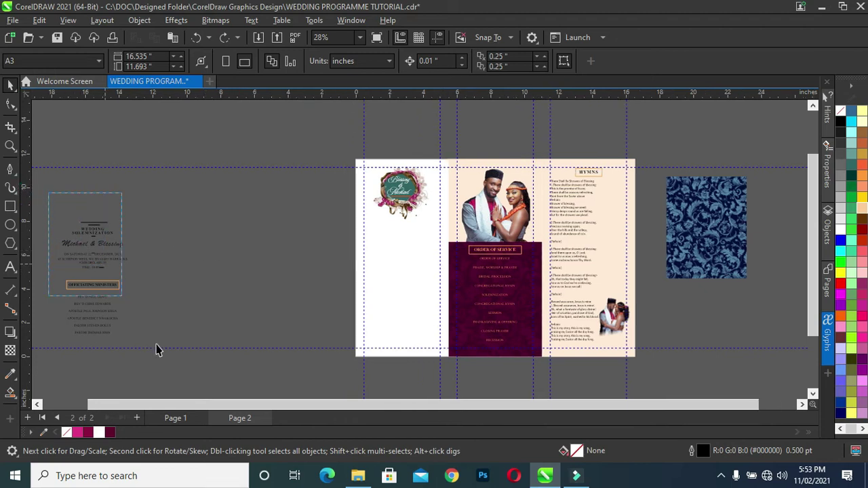
{"action": "left_click_drag", "start_coordinate": [87, 271], "coordinate": [399, 299]}
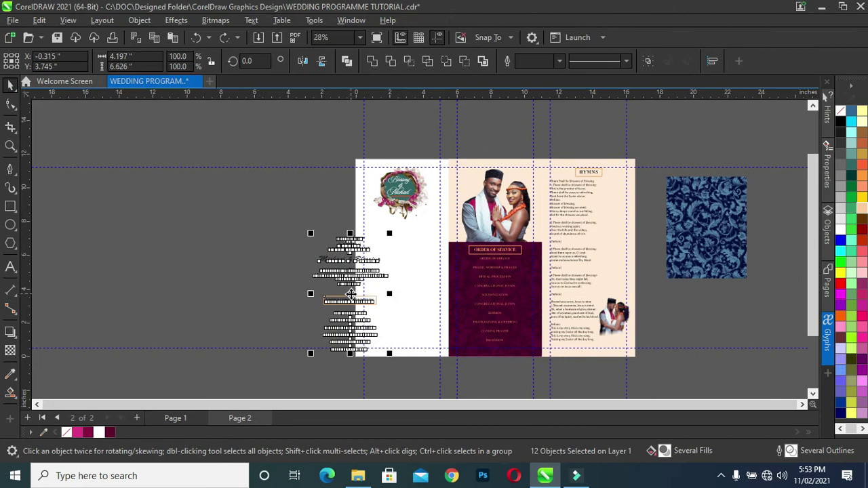
{"action": "left_click_drag", "start_coordinate": [349, 293], "coordinate": [401, 293]}
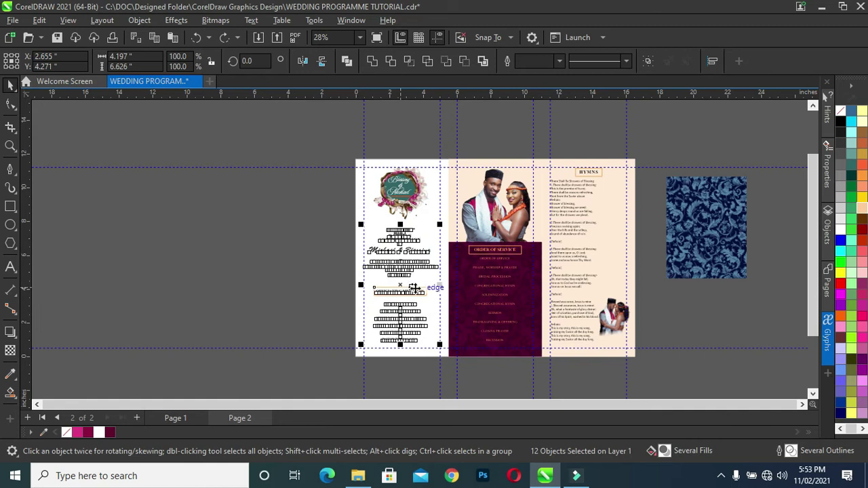
- Centre the solemnization and ministers text group on the left panel
{"action": "scroll", "coordinate": [414, 288], "scroll_direction": "up", "scroll_amount": 1}
{"action": "scroll", "coordinate": [419, 288], "scroll_direction": "up", "scroll_amount": 1}
{"action": "scroll", "coordinate": [341, 282], "scroll_direction": "up", "scroll_amount": 1}
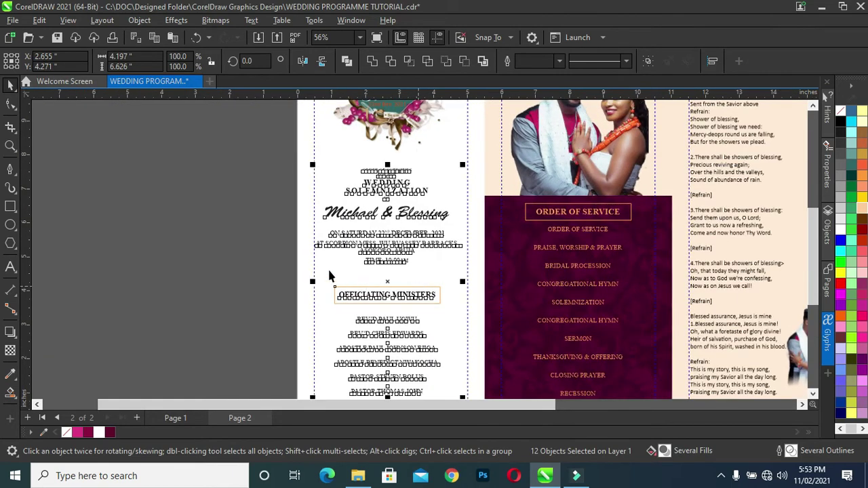
{"action": "left_click", "coordinate": [311, 164], "text": "shift"}
{"action": "key", "text": "e"}
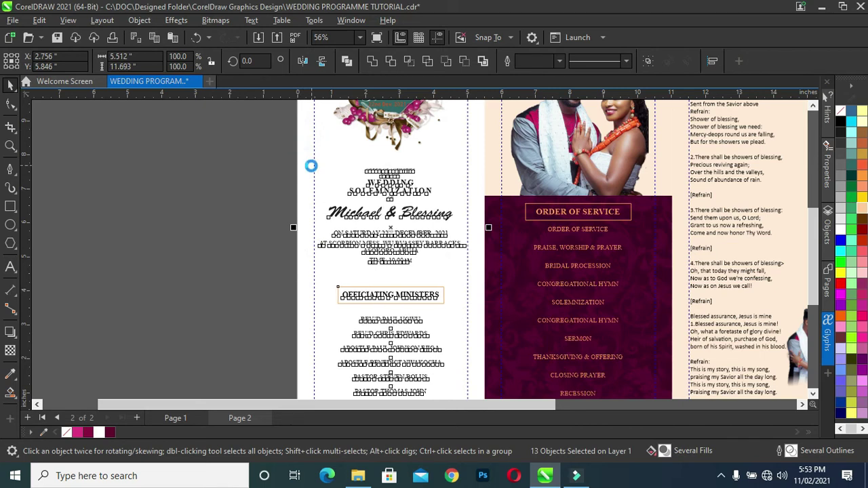
{"action": "left_click", "coordinate": [184, 210]}
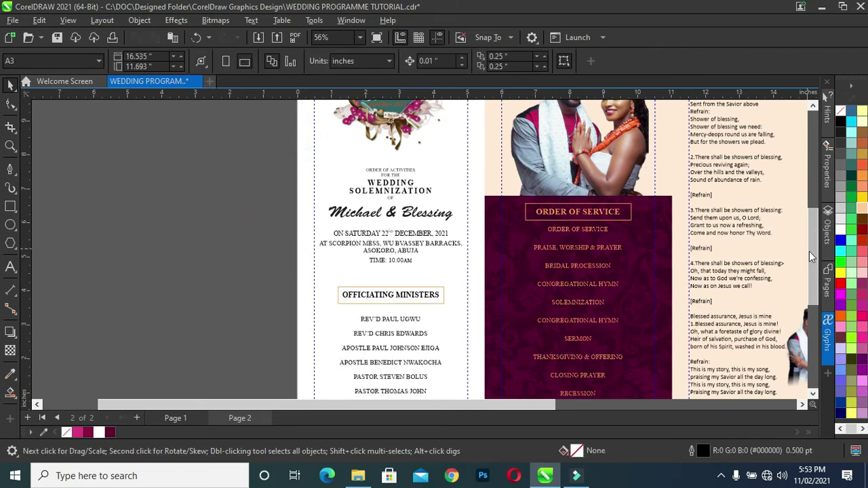
{"action": "left_click_drag", "start_coordinate": [812, 261], "coordinate": [812, 281]}
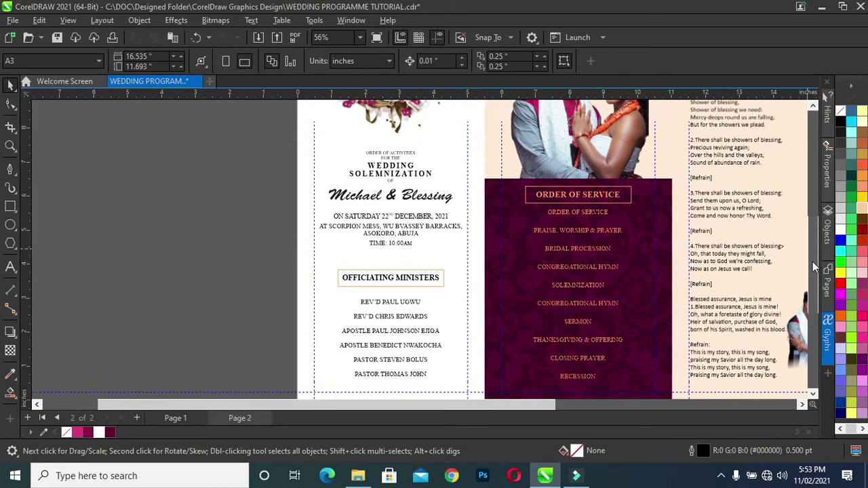
{"action": "left_click_drag", "start_coordinate": [814, 290], "coordinate": [814, 305]}
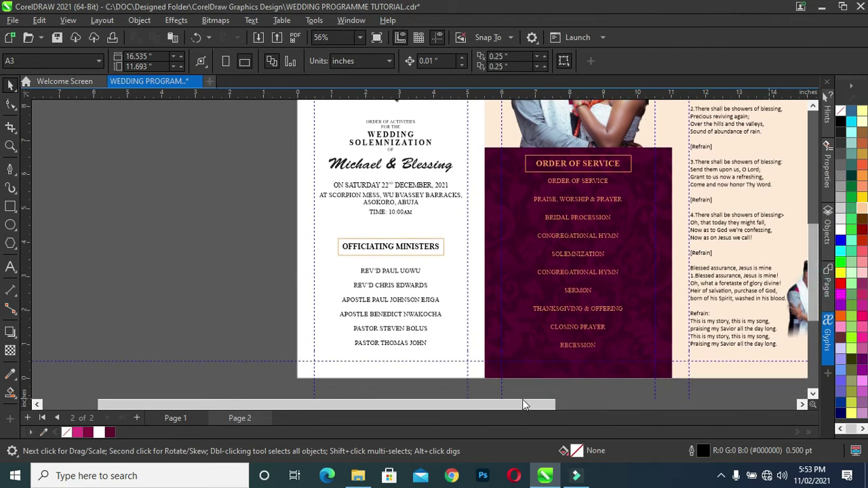
{"action": "left_click_drag", "start_coordinate": [524, 406], "coordinate": [547, 407]}
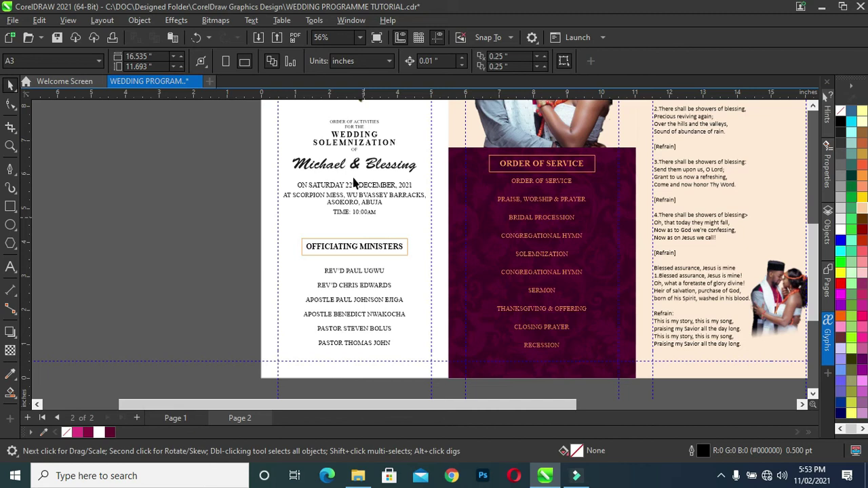
{"action": "left_click", "coordinate": [7, 207]}
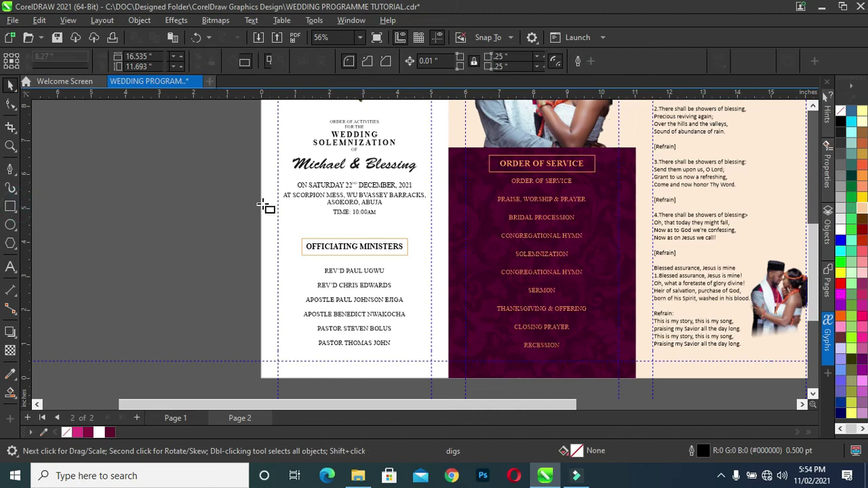
- Draw a rectangle over the lower left panel, its top edge just below the time line
{"action": "left_click_drag", "start_coordinate": [261, 216], "coordinate": [450, 381]}
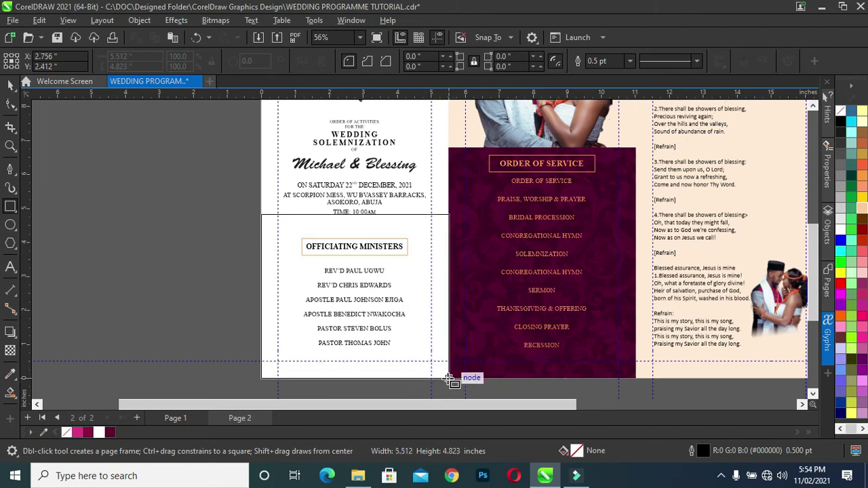
{"action": "left_click_drag", "start_coordinate": [449, 380], "coordinate": [449, 380]}
{"action": "left_click", "coordinate": [10, 84]}
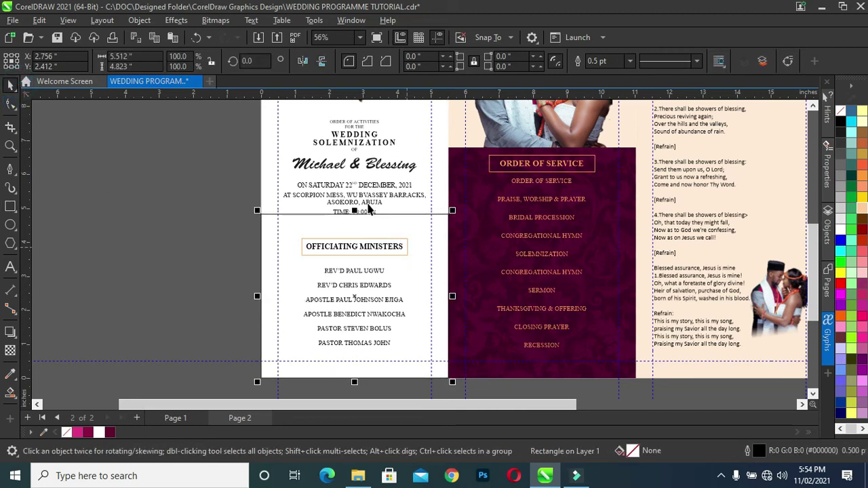
{"action": "left_click_drag", "start_coordinate": [354, 210], "coordinate": [354, 225]}
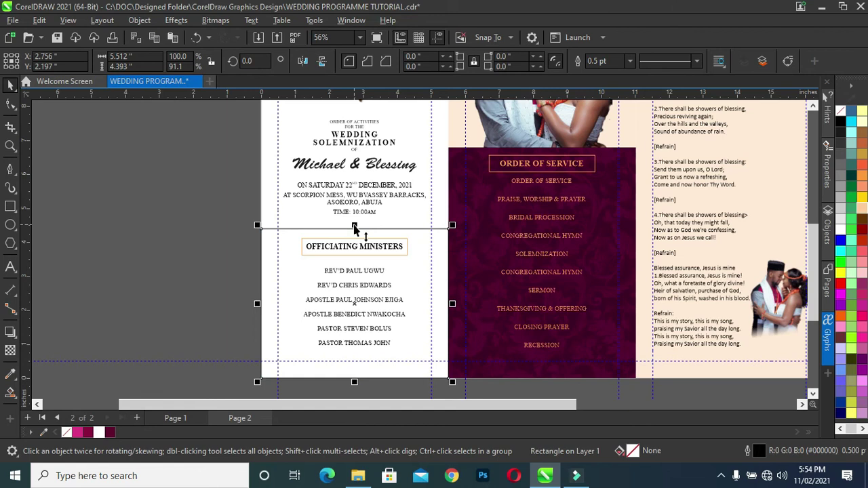
- Make the rectangle borderless pale peach and send it behind the ministers text
{"action": "left_click", "coordinate": [99, 432]}
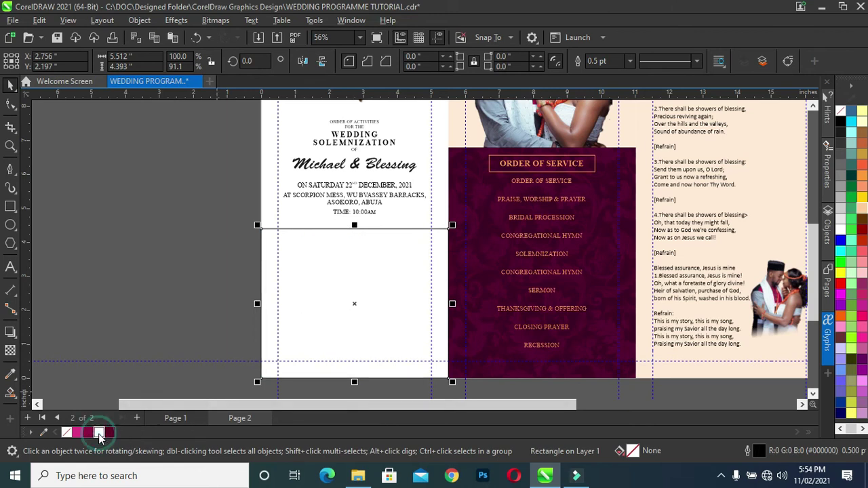
{"action": "right_click", "coordinate": [66, 433]}
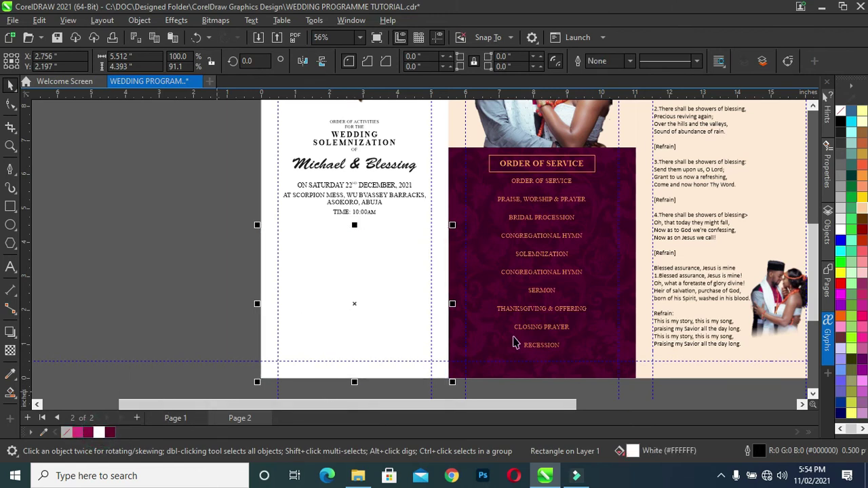
{"action": "left_click", "coordinate": [861, 208], "text": "ctrl"}
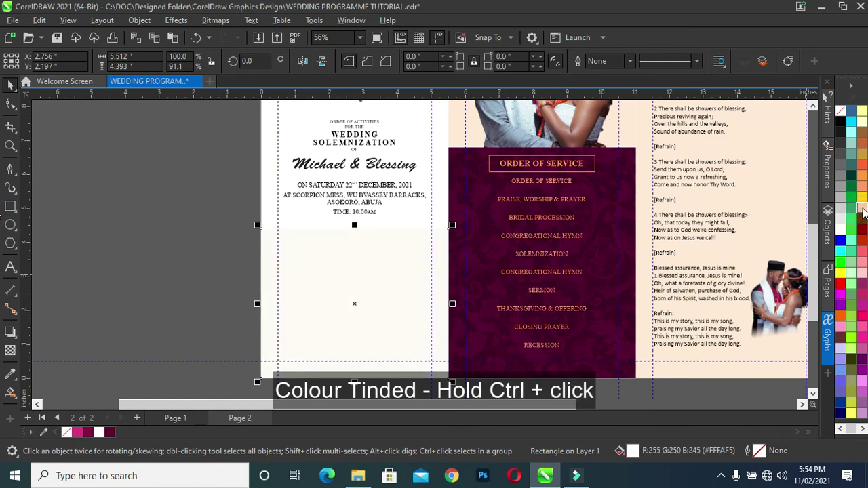
{"action": "left_click", "coordinate": [862, 209], "text": "ctrl"}
{"action": "left_click", "coordinate": [862, 209], "text": "ctrl"}
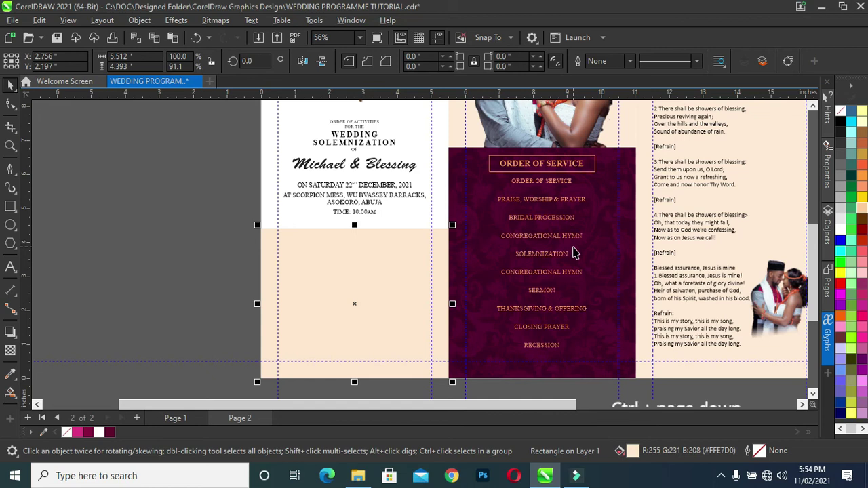
{"action": "key", "text": "ctrl+Page_Down"}
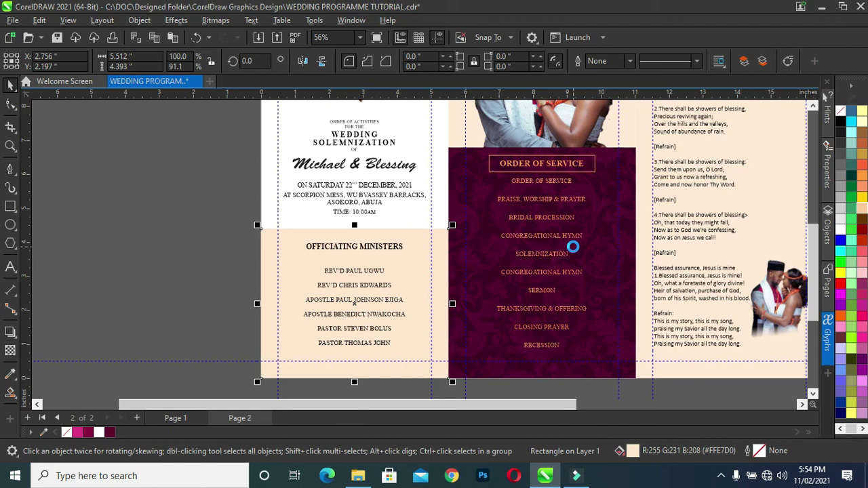
{"action": "left_click", "coordinate": [206, 201]}
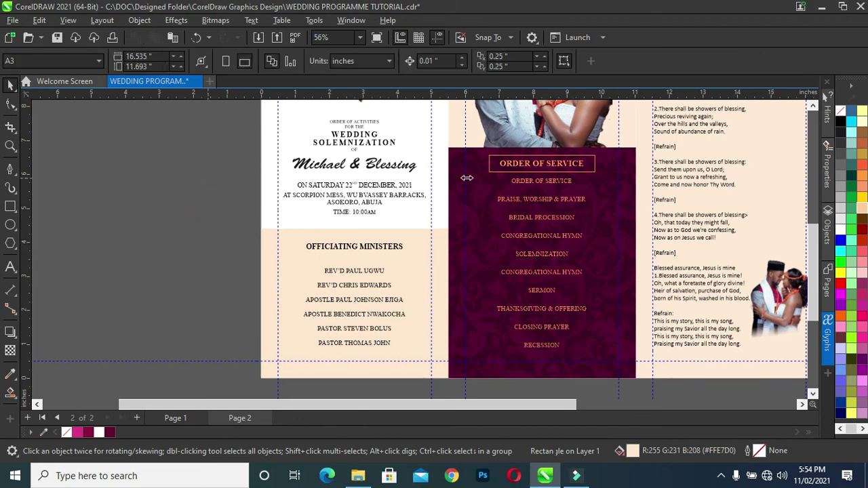
- Move the spare blue floral pattern tile further right, off the spread's edge
{"action": "scroll", "coordinate": [478, 196], "scroll_direction": "down", "scroll_amount": 2}
{"action": "scroll", "coordinate": [589, 230], "scroll_direction": "up", "scroll_amount": 1}
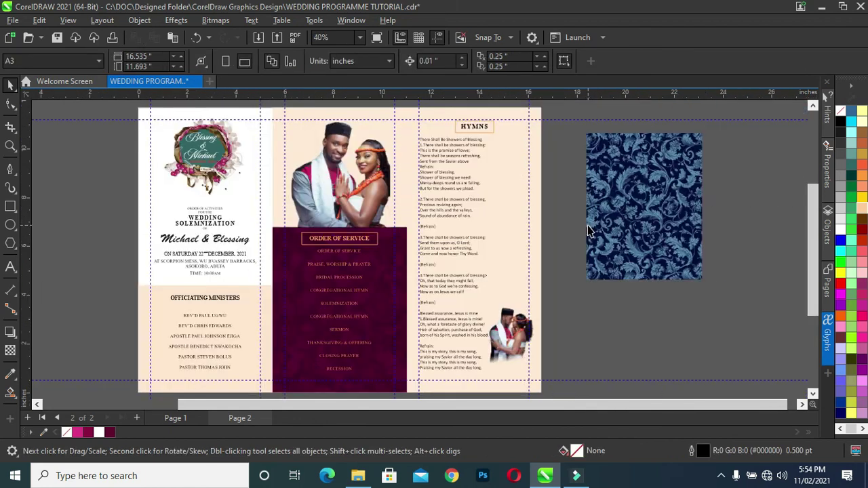
{"action": "left_click", "coordinate": [579, 200]}
{"action": "left_click_drag", "start_coordinate": [579, 200], "coordinate": [728, 190]}
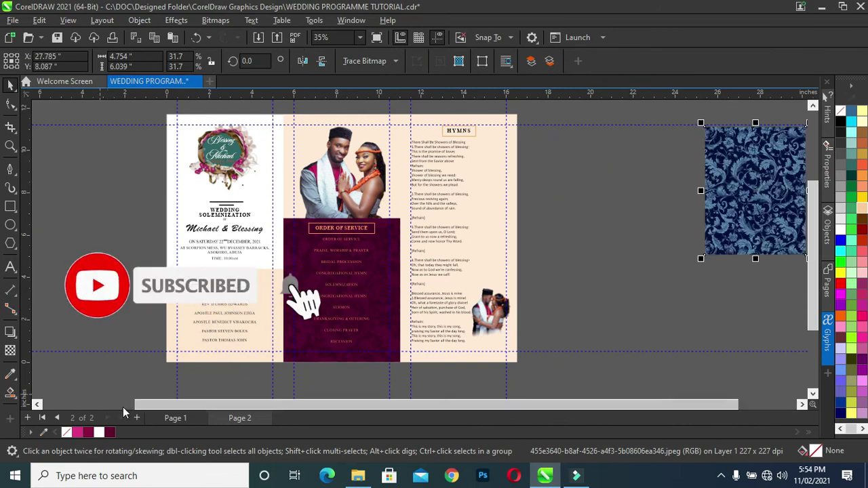
{"action": "scroll", "coordinate": [122, 408], "scroll_direction": "left", "scroll_amount": 3}
{"action": "left_click_drag", "start_coordinate": [281, 404], "coordinate": [339, 409]}
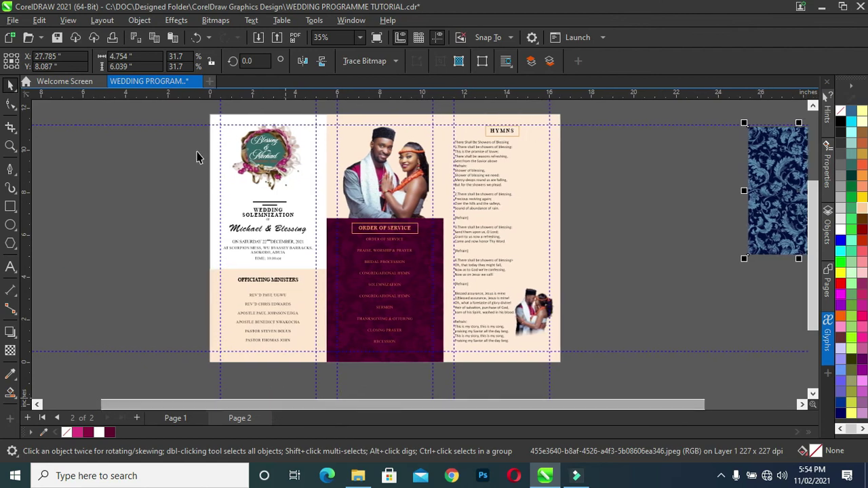